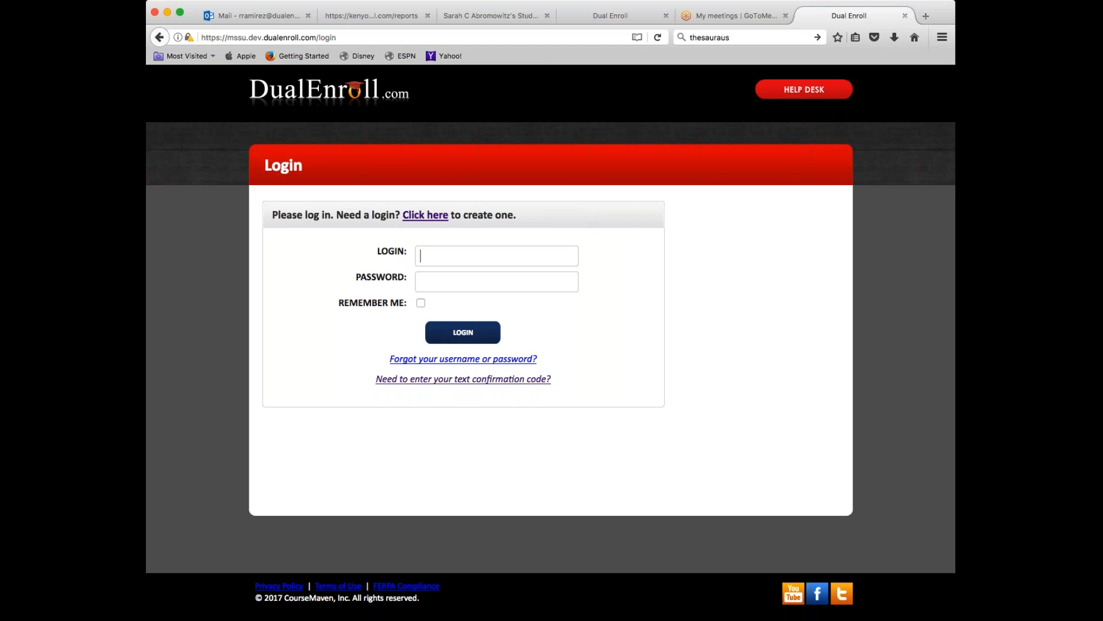
# - Select the login page's web address, then click into the login and password fields
pyautogui.click(367, 37)
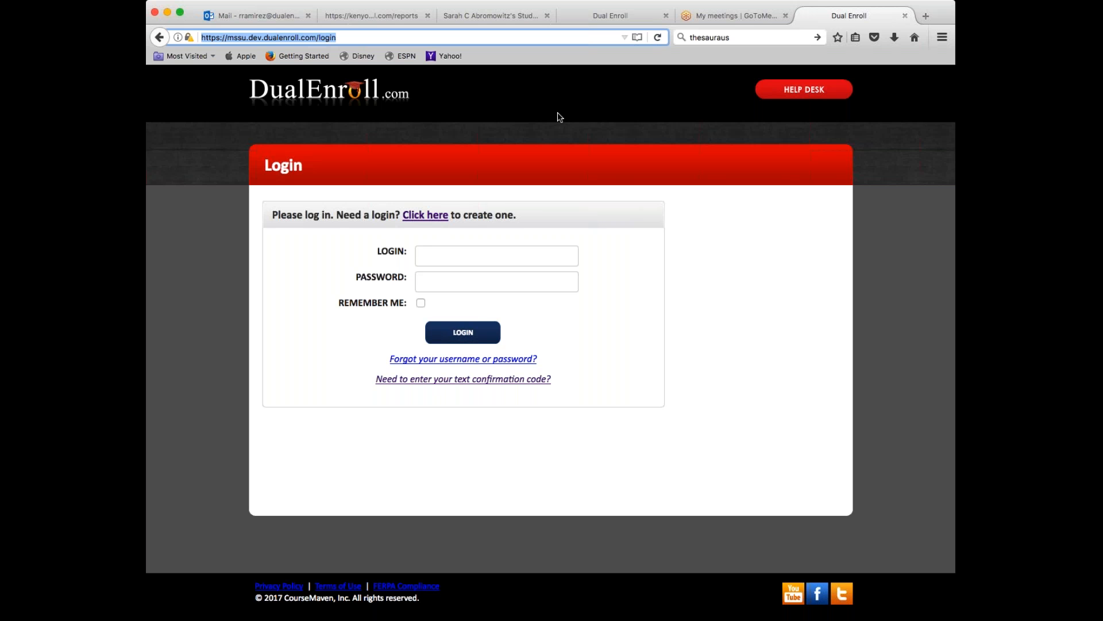
pyautogui.click(489, 255)
pyautogui.click(483, 279)
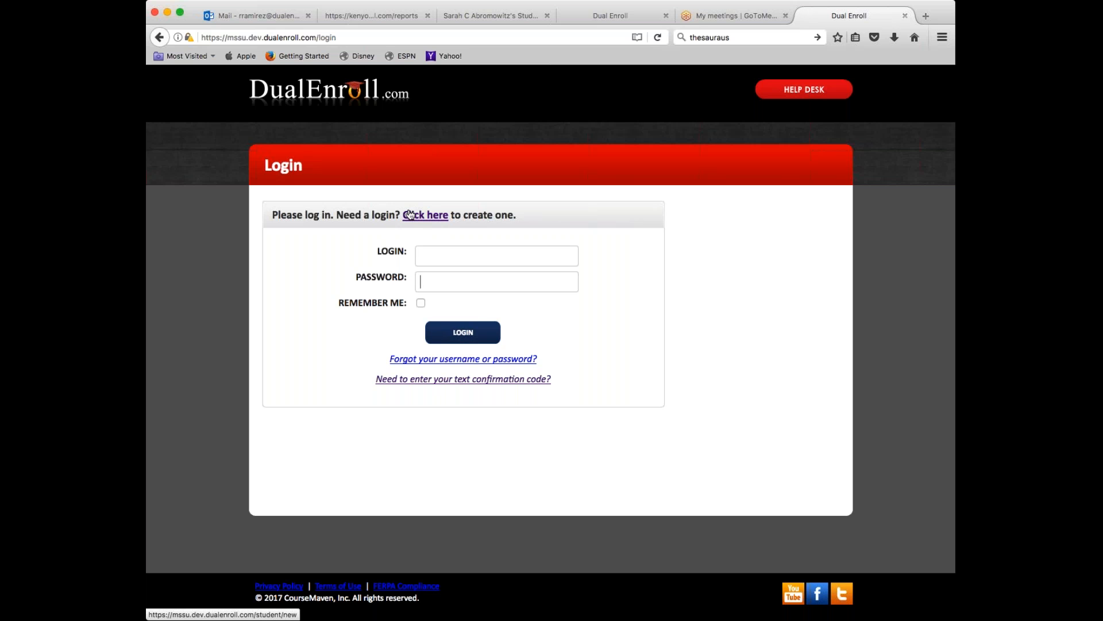
# - Go to the New Student Registration form, scroll down, and expand the high school list
pyautogui.click(428, 218)
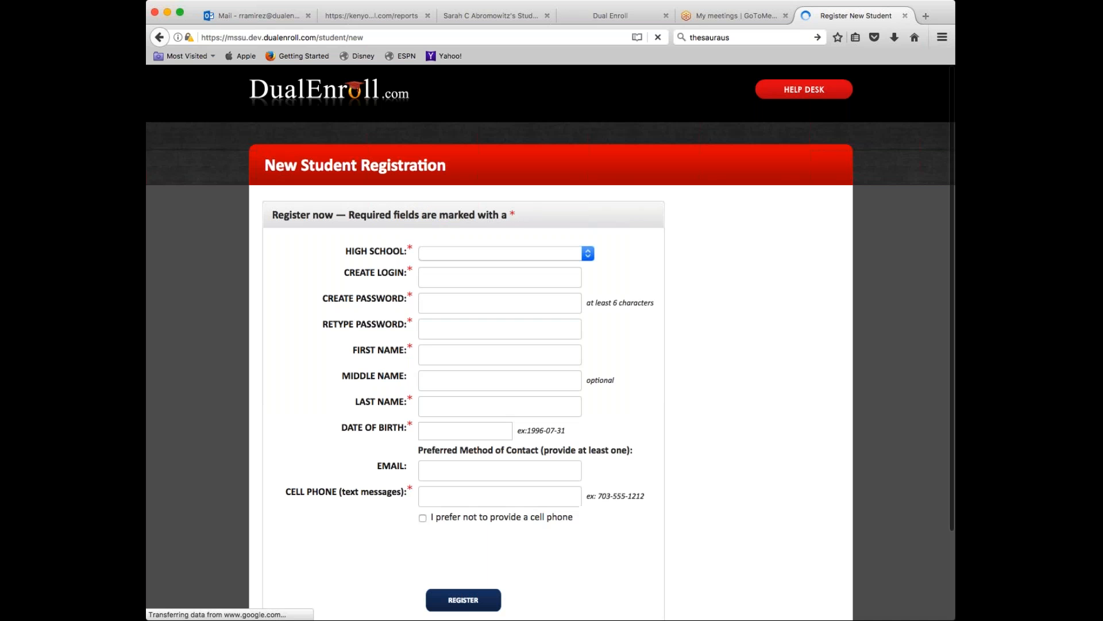
pyautogui.scroll(-1, 550, 342)
pyautogui.scroll(-3, 524, 207)
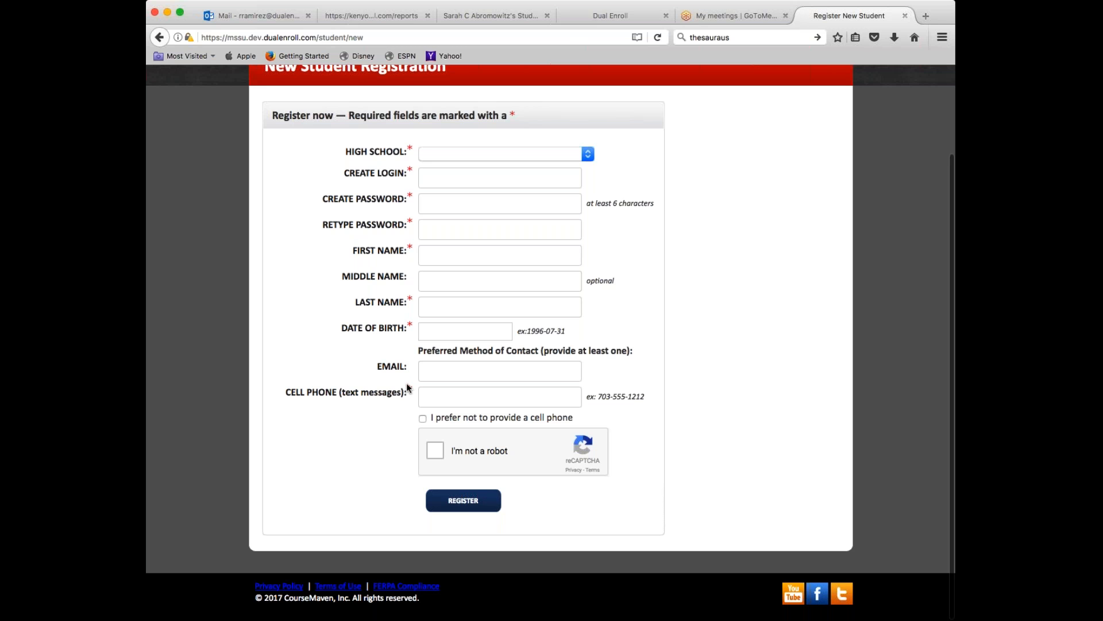
pyautogui.click(492, 154)
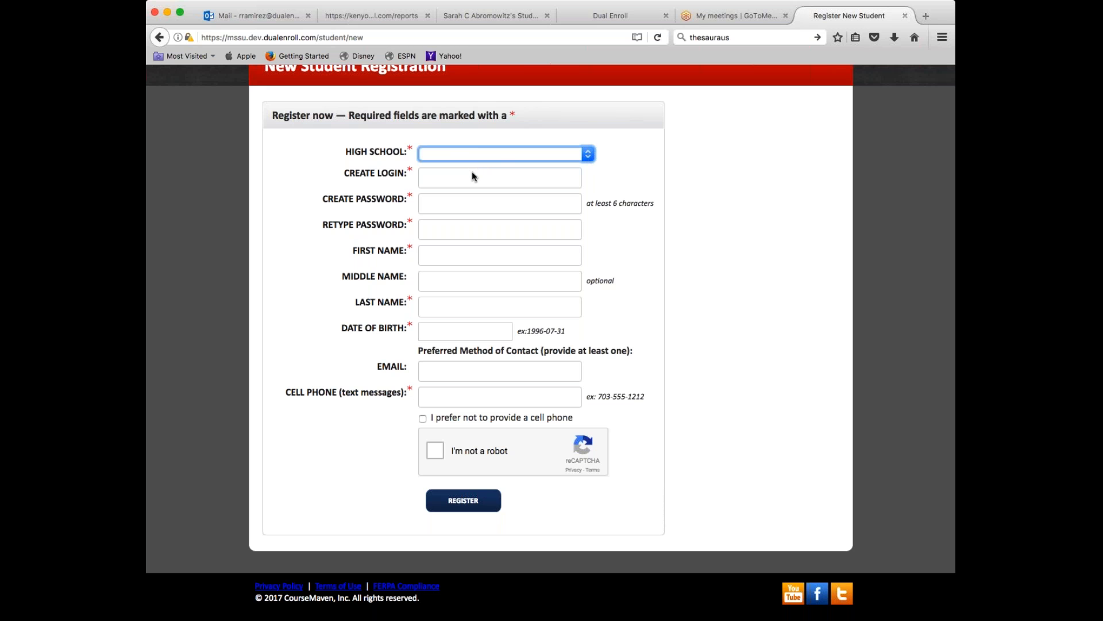
# - Choose JOPLIN HIGH, enter the student's login name, and type the password twice
pyautogui.click(464, 187)
pyautogui.click(451, 179)
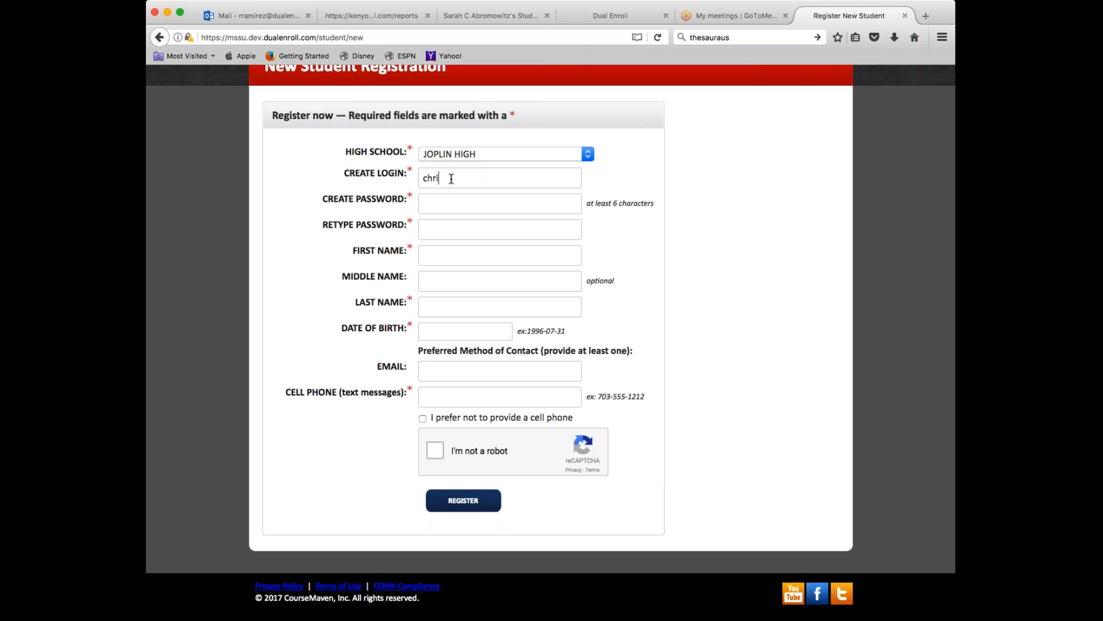
pyautogui.write('ans')
pyautogui.press('Tab')
pyautogui.write('passwo')
pyautogui.press('Tab')
pyautogui.write('passw')
pyautogui.write('o')
pyautogui.press('Tab')
pyautogui.press('Tab')
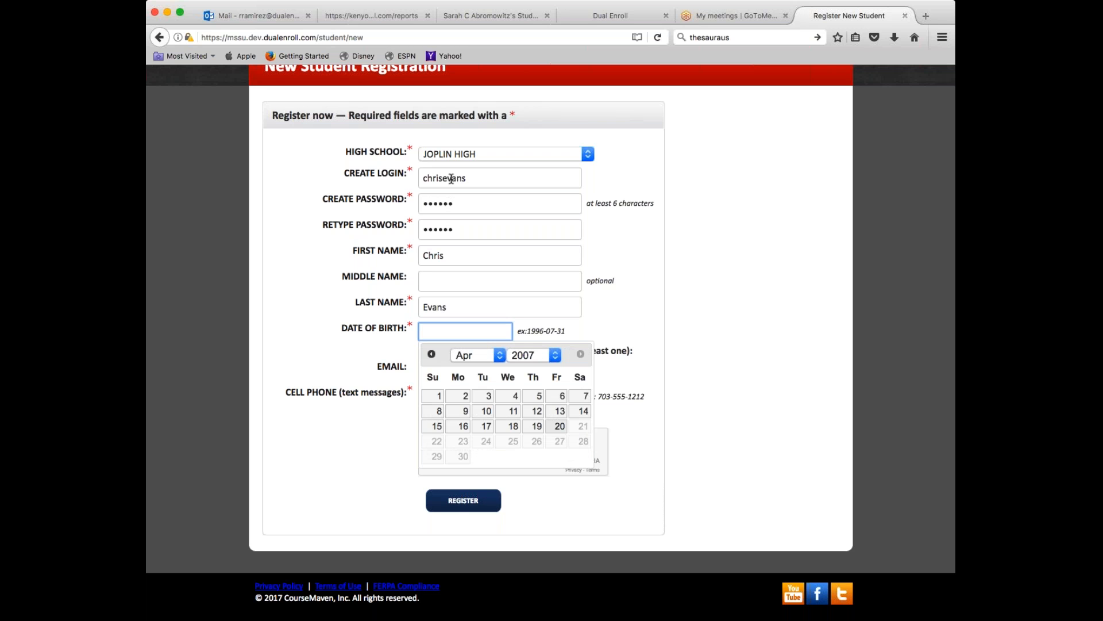
pyautogui.click(523, 355)
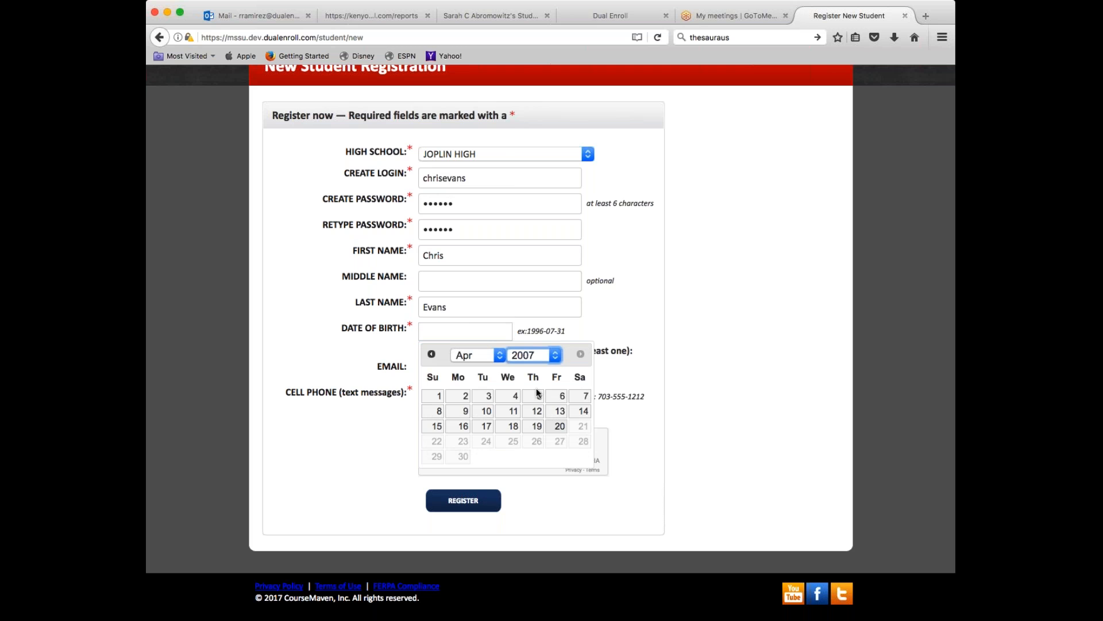
pyautogui.click(534, 491)
pyautogui.click(580, 396)
pyautogui.click(477, 364)
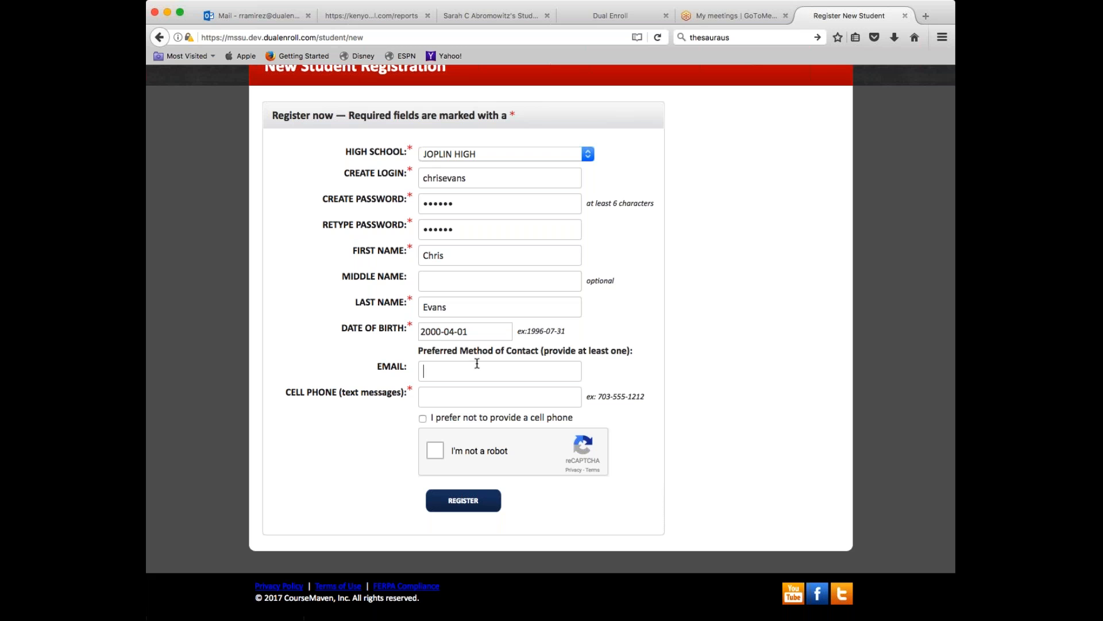
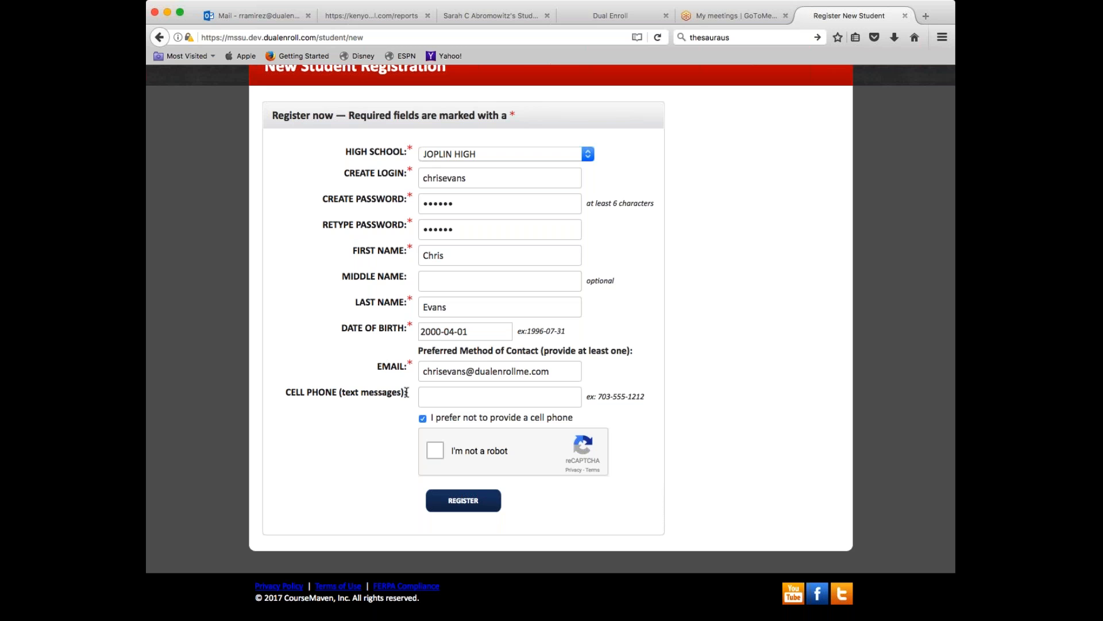
# - Enter the student's e-mail address, pass the reCAPTCHA check, and submit the registration
pyautogui.click(436, 451)
pyautogui.click(463, 501)
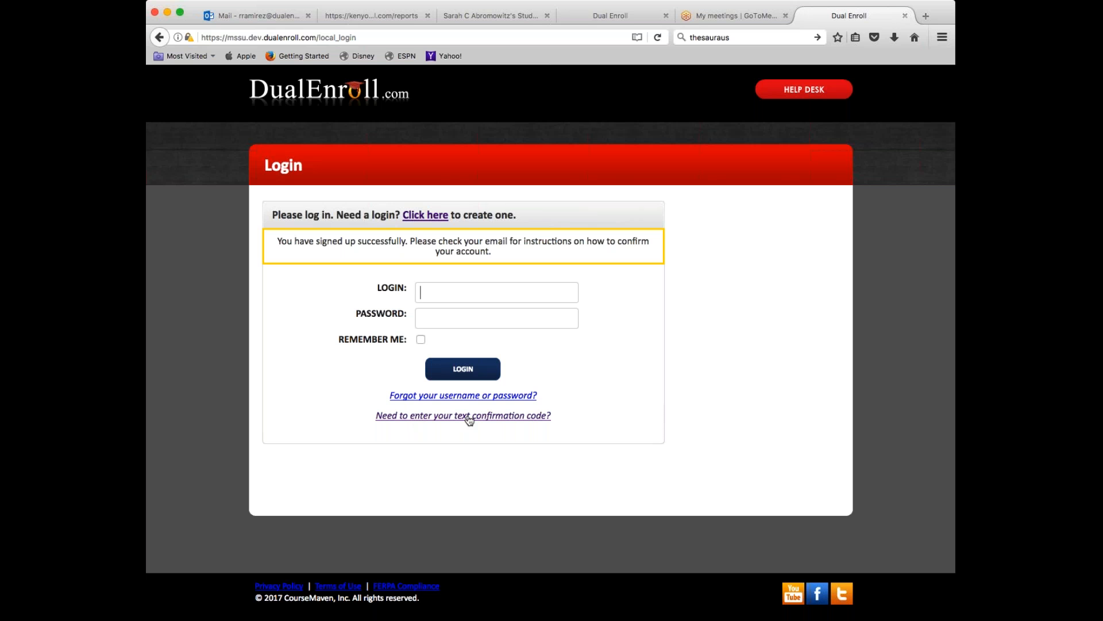
# - Follow the 'Need to enter your text confirmation code?' link from the login page
pyautogui.click(492, 421)
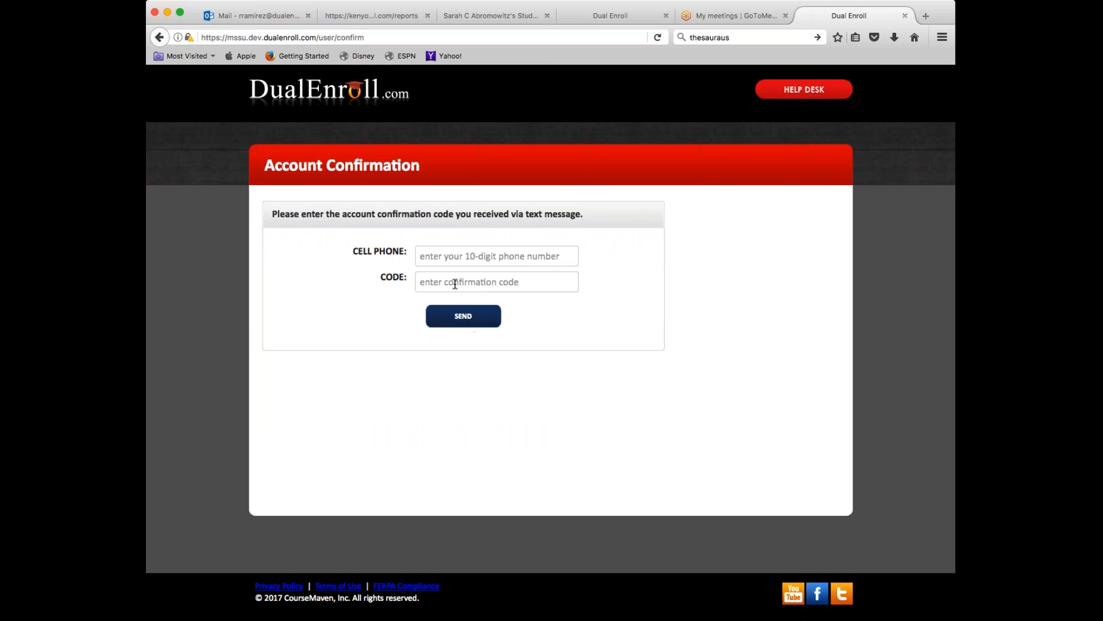
# - In Outlook's dualenrollme folder, open the activation email and follow 'Confirm my account'
pyautogui.click(259, 16)
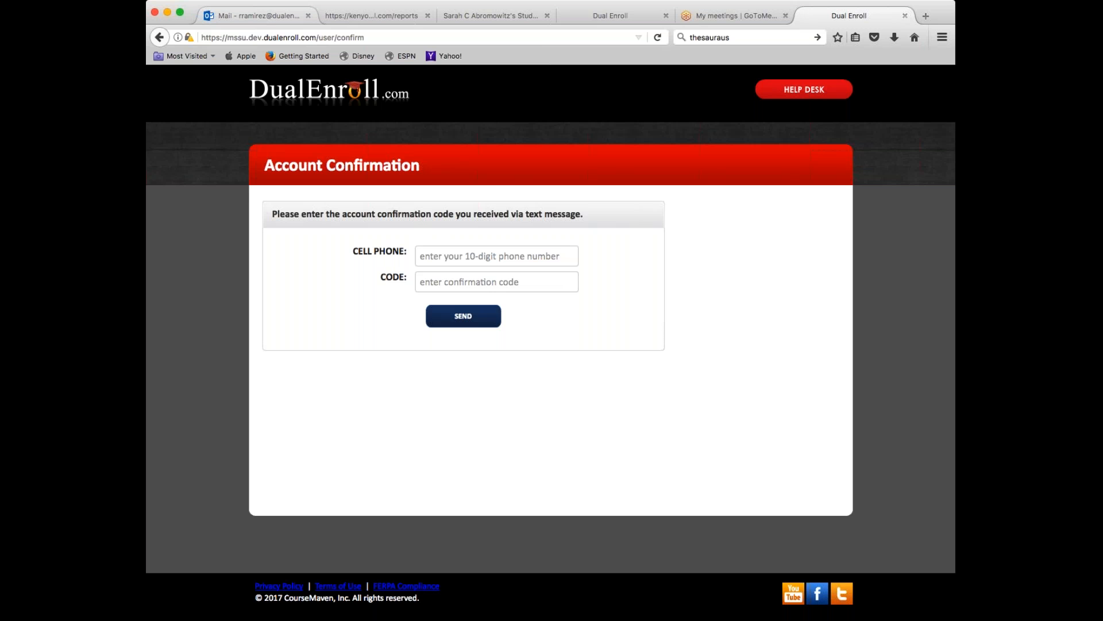
pyautogui.scroll(-10, 227, 371)
pyautogui.scroll(-2, 228, 402)
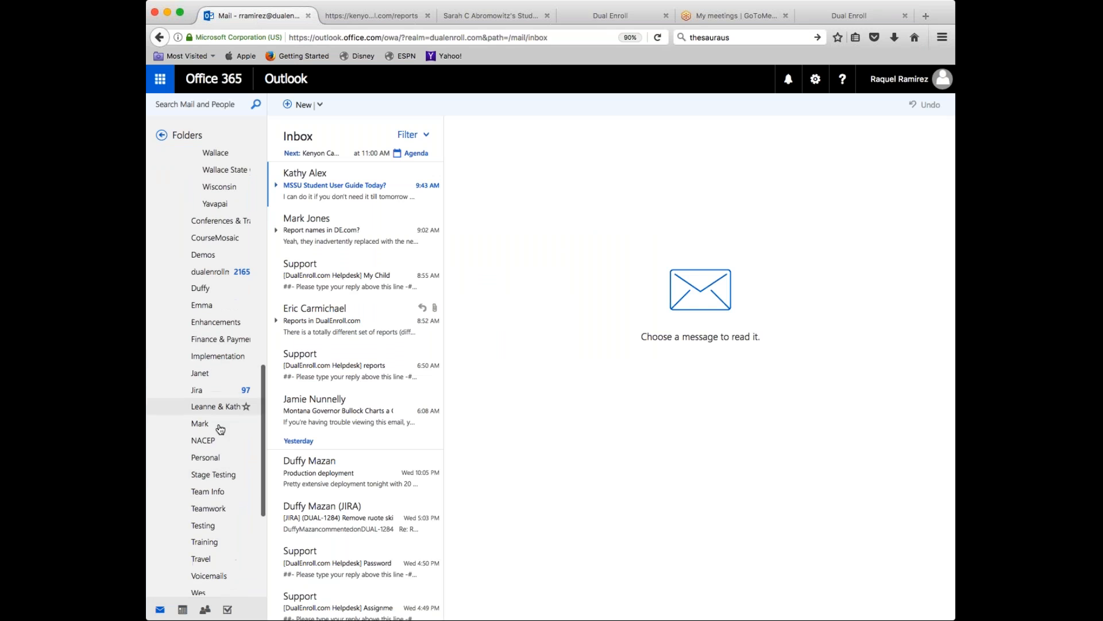
pyautogui.click(218, 278)
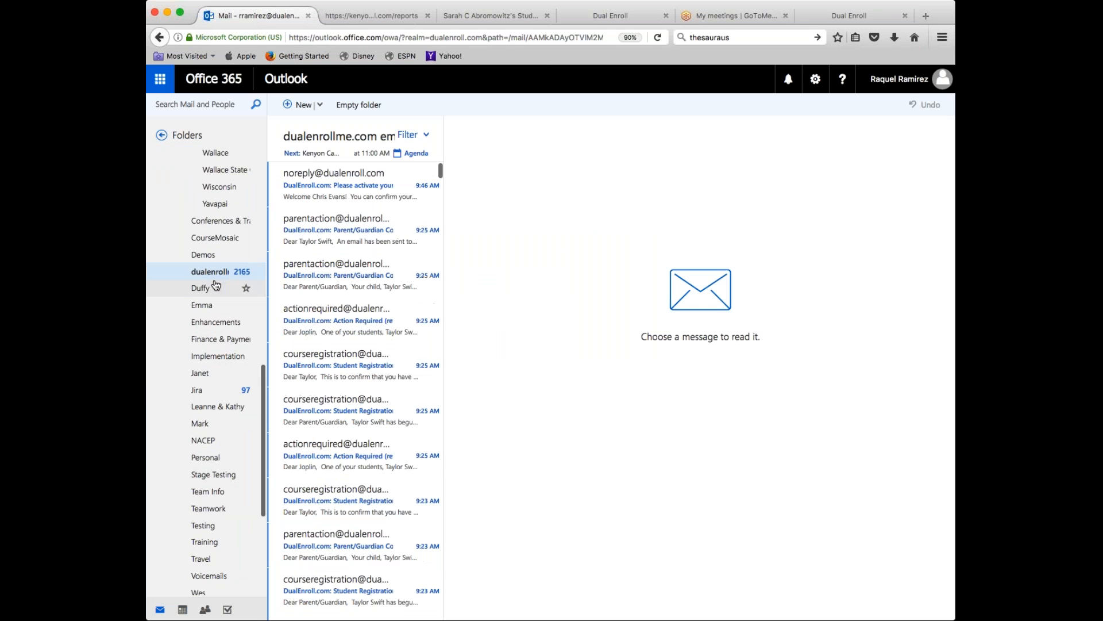
pyautogui.click(324, 188)
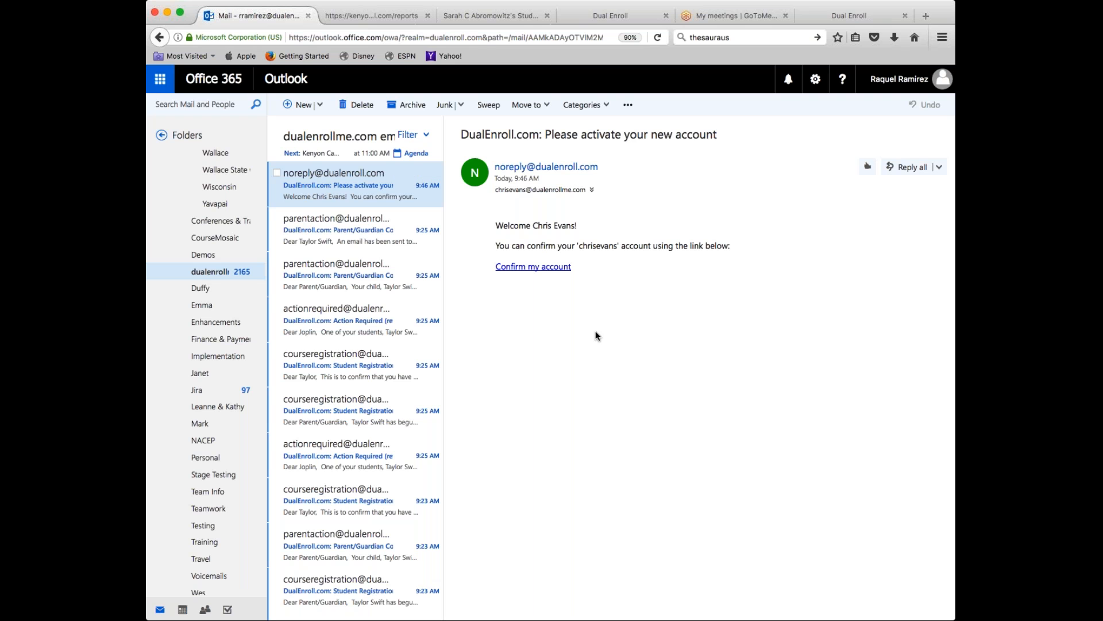
pyautogui.click(532, 267)
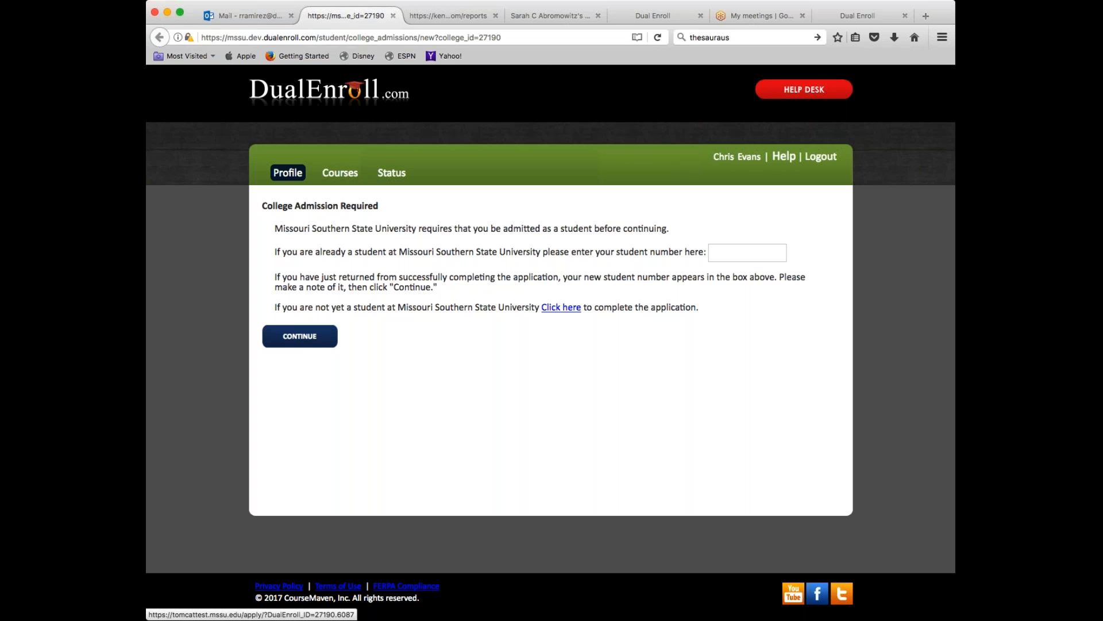
# - Type the student number into the College Admission Required box and continue
pyautogui.click(743, 252)
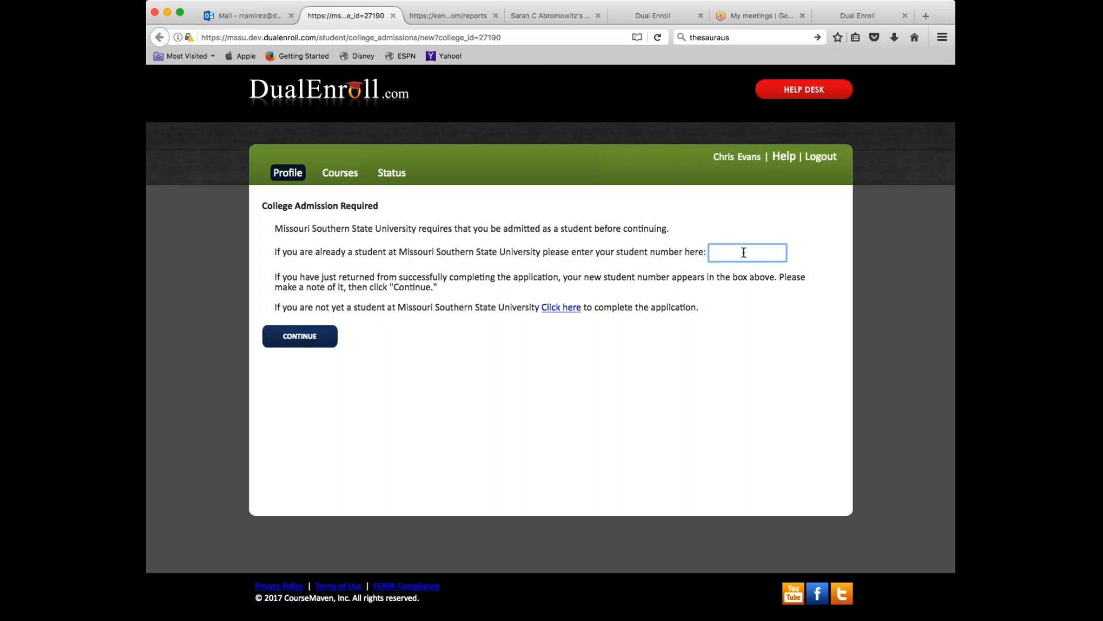
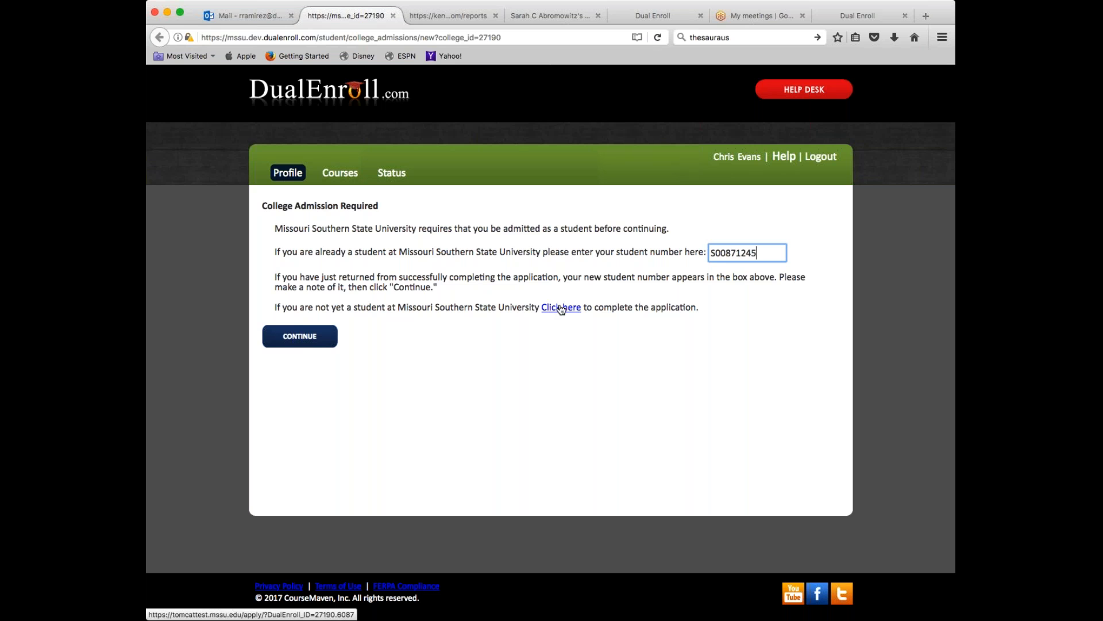
pyautogui.click(320, 340)
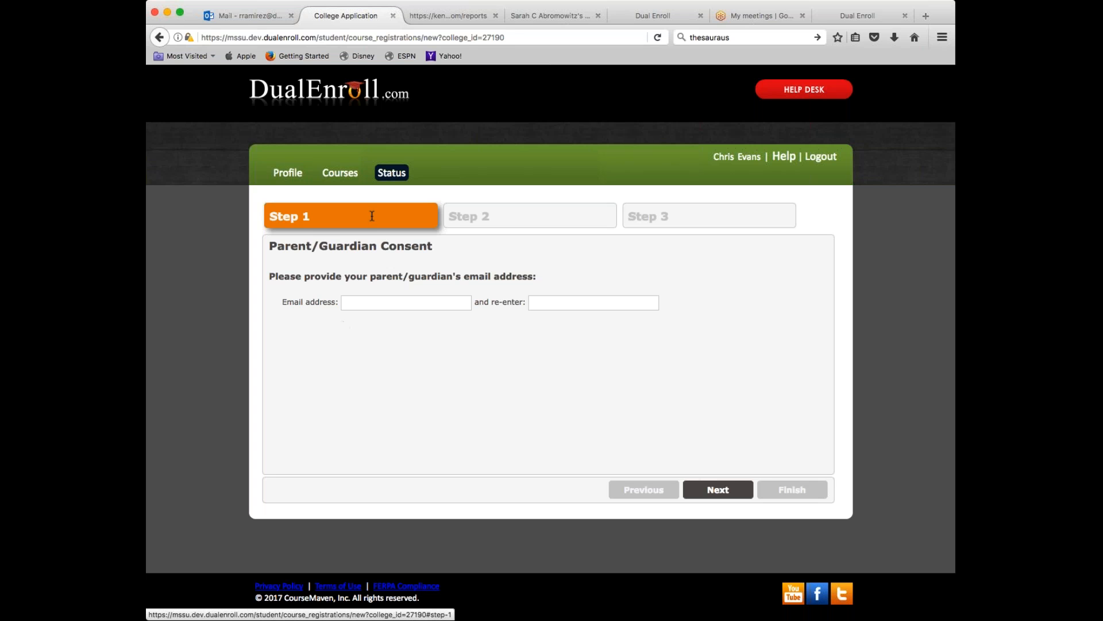
# - Enter the parent's e-mail address in both consent fields and advance to Step 2
pyautogui.click(359, 300)
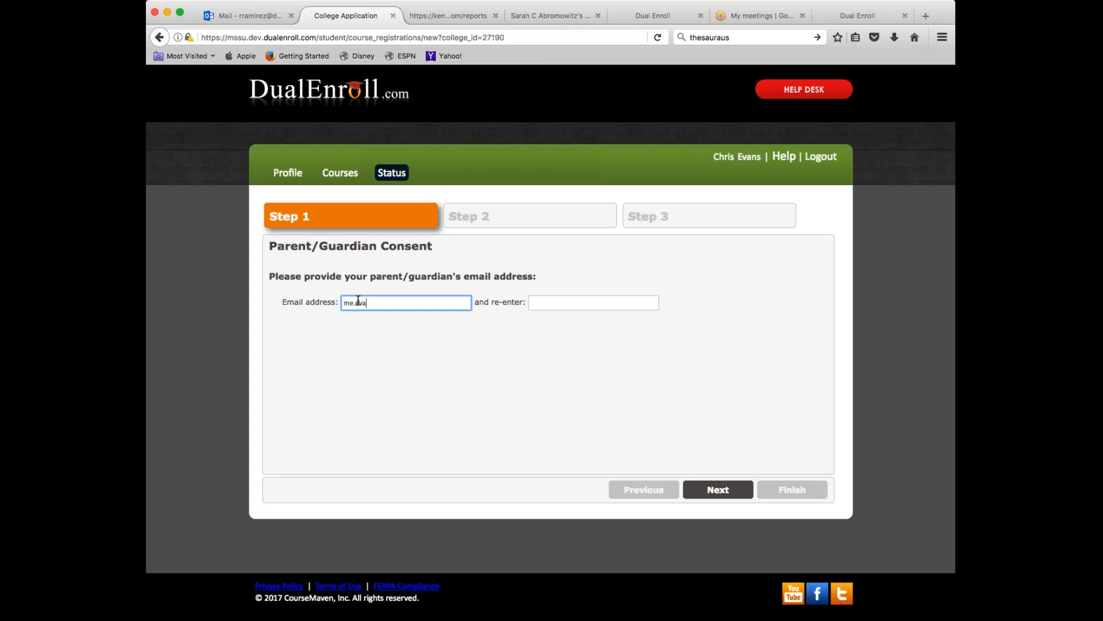
pyautogui.press('Tab')
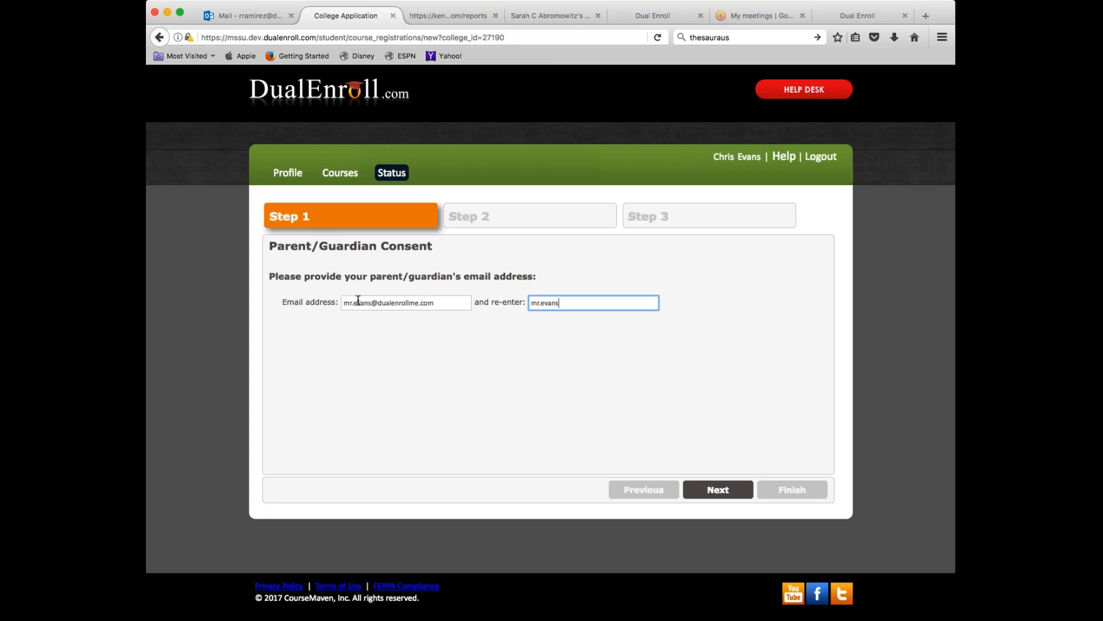
pyautogui.press('Return')
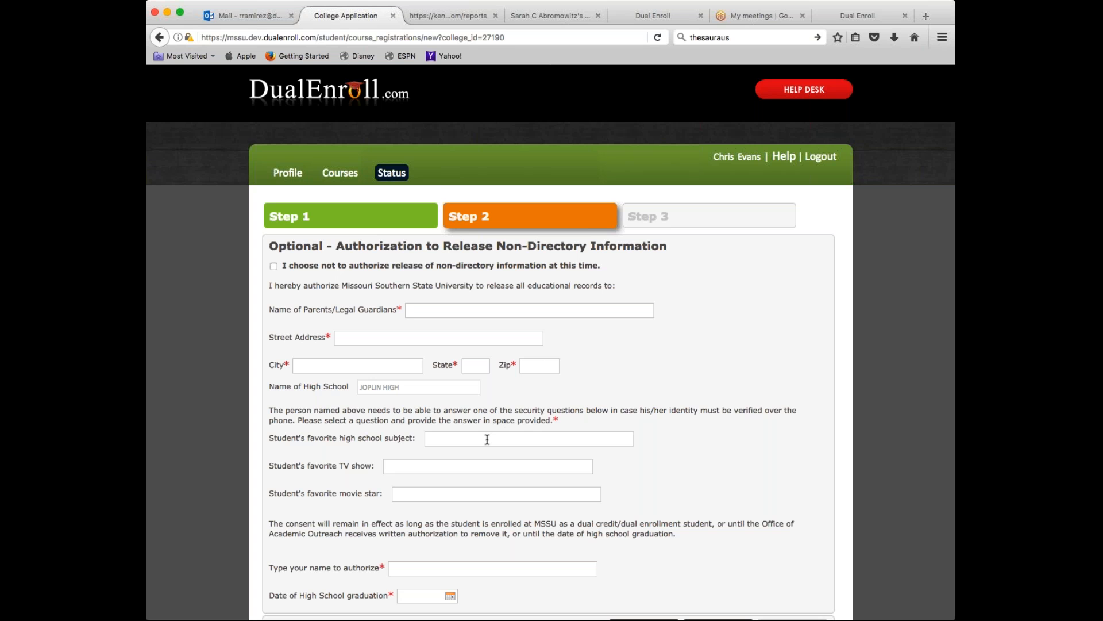
# - Tick the box declining to authorize release of non-directory information on Step 2
pyautogui.scroll(-3, 487, 439)
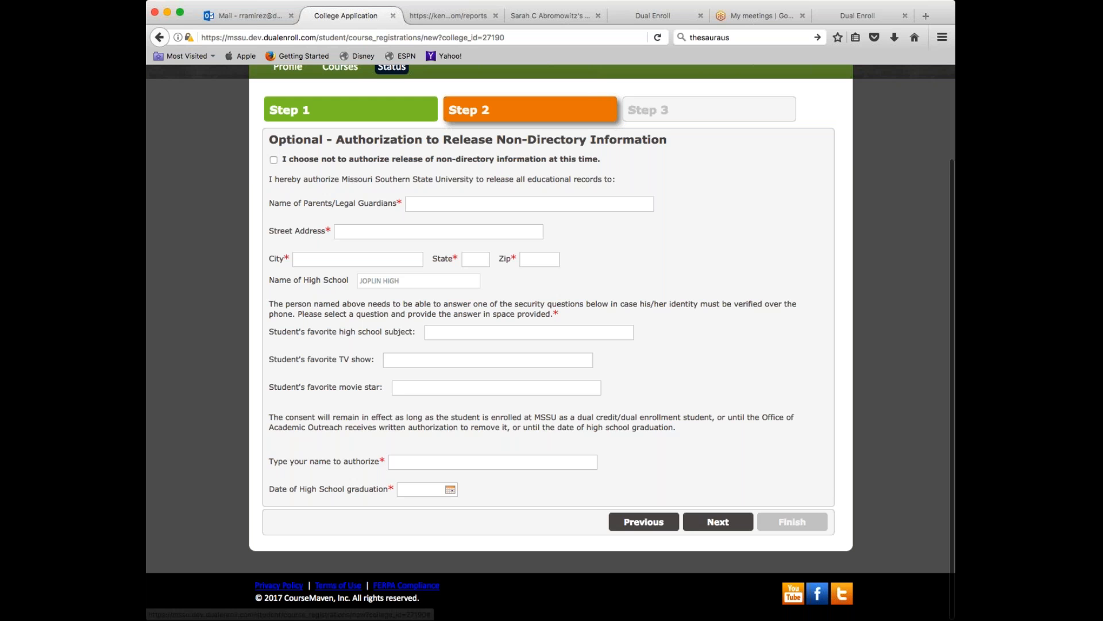
pyautogui.scroll(3, 589, 439)
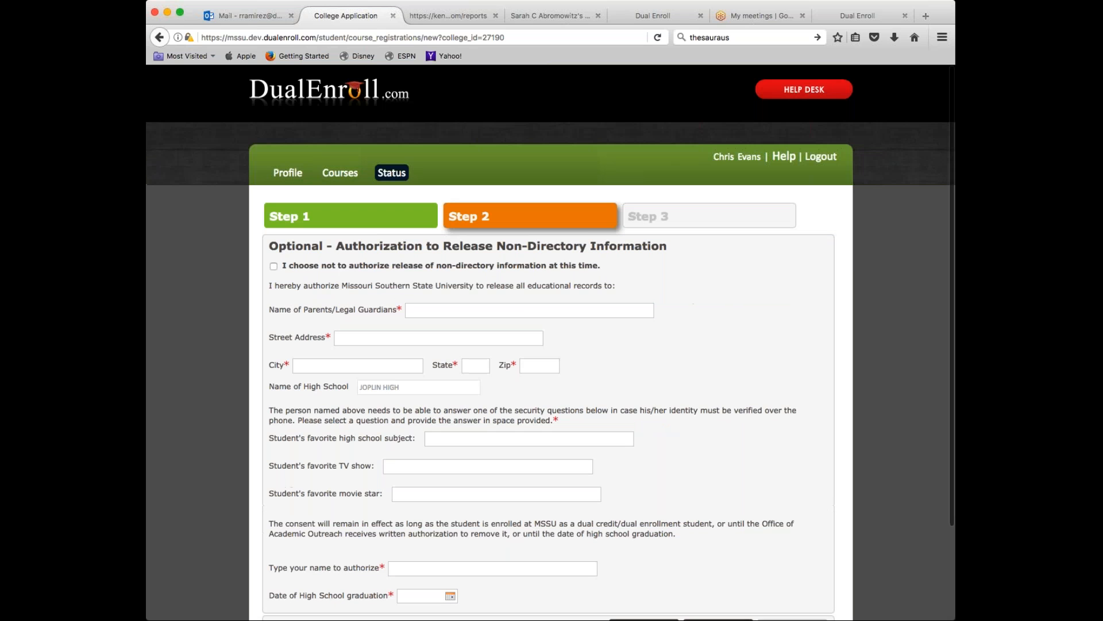
pyautogui.click(273, 267)
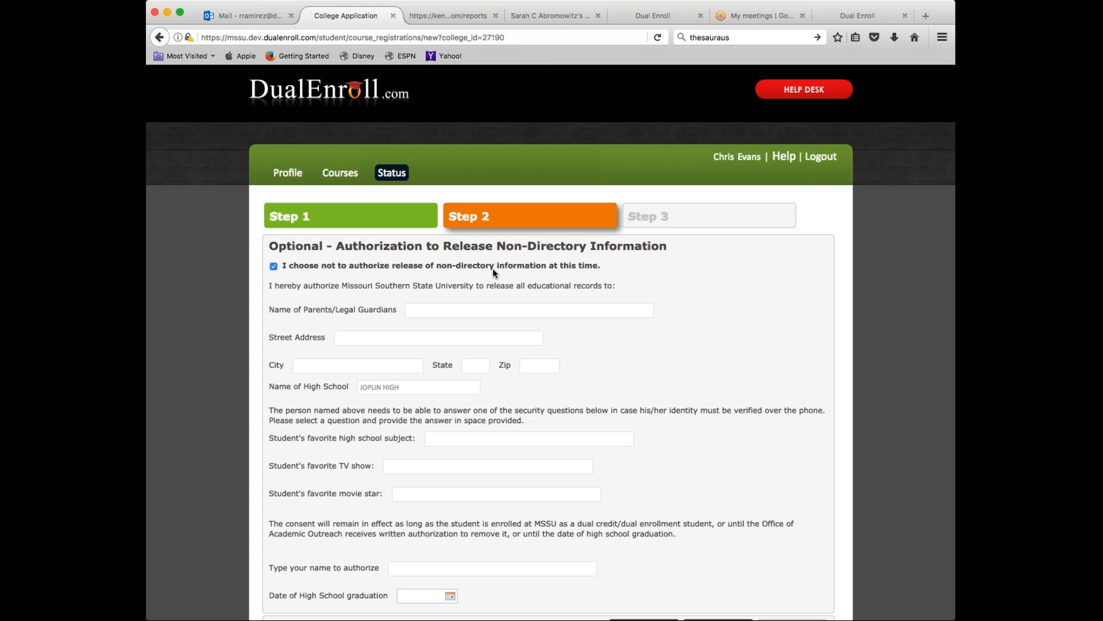
pyautogui.scroll(-3, 532, 441)
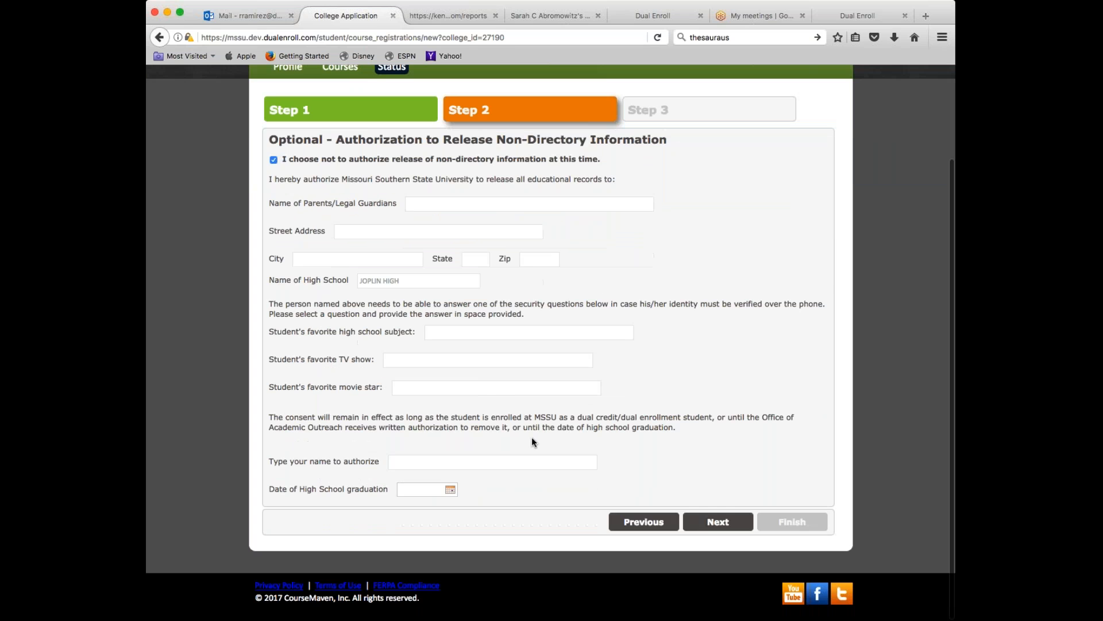
# - Advance to Step 3 and select Joplin Admin as the guidance counselor
pyautogui.click(719, 522)
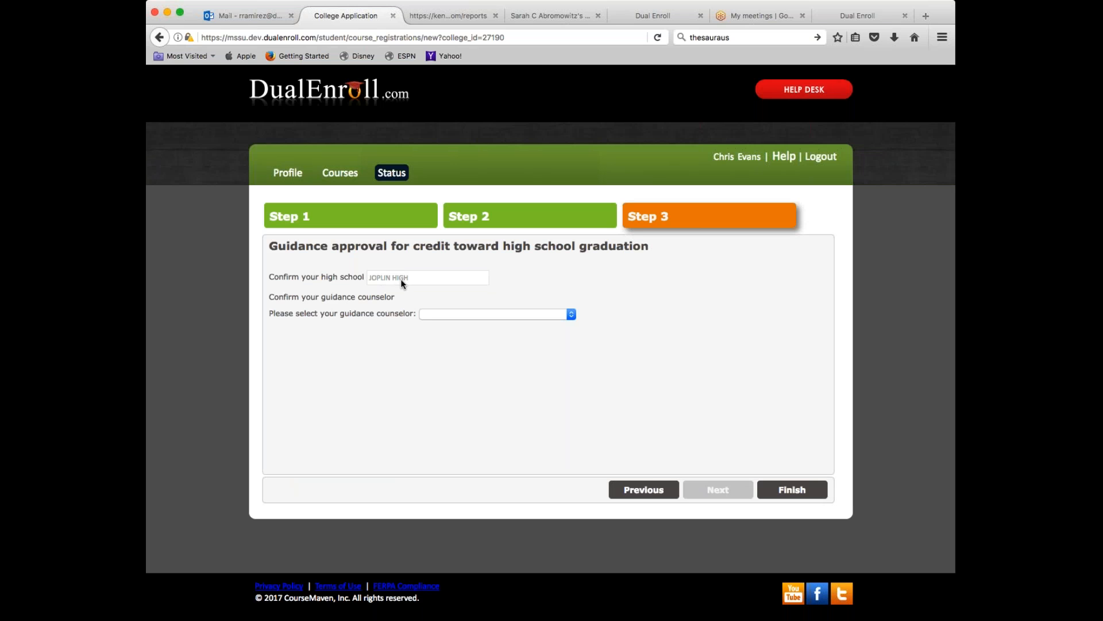
pyautogui.click(572, 315)
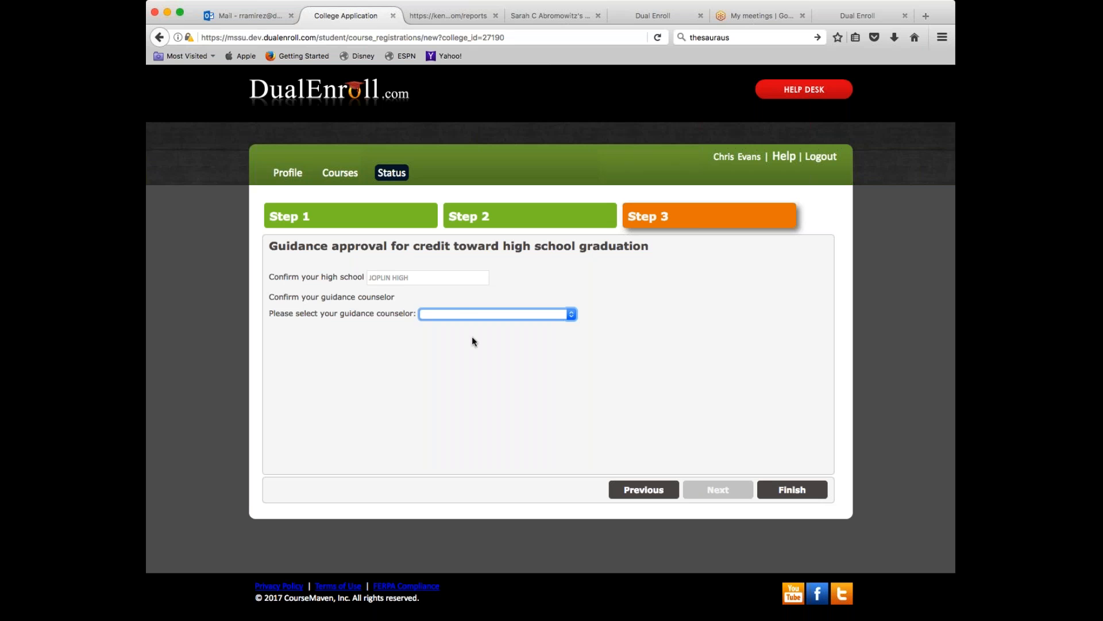
pyautogui.press('Down')
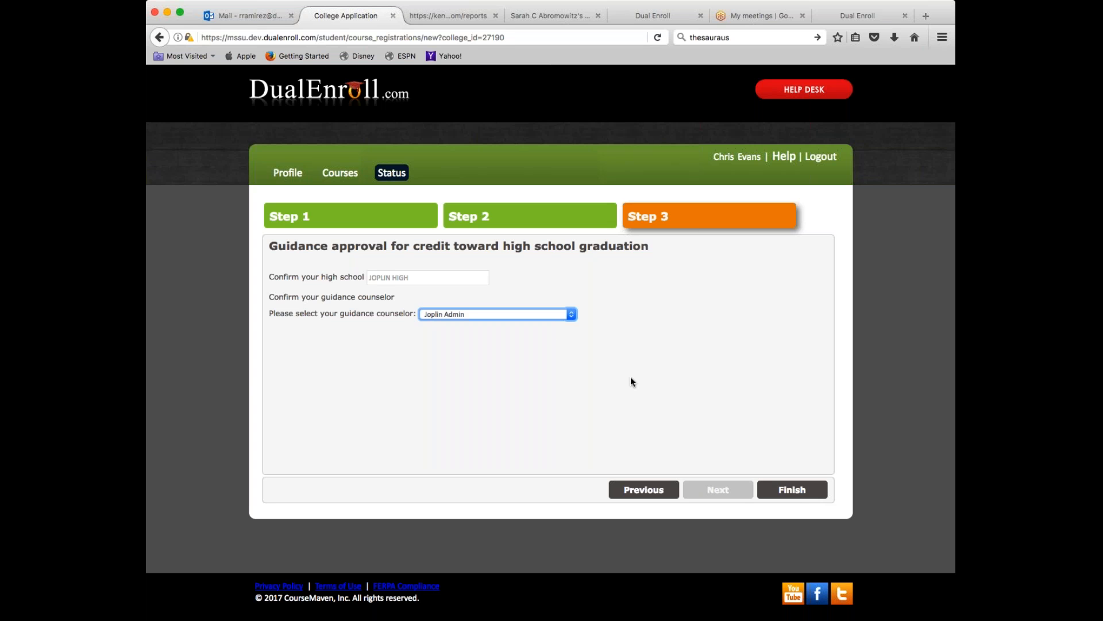
# - Finish the application, then scroll through the Courses list and its search filters
pyautogui.click(796, 490)
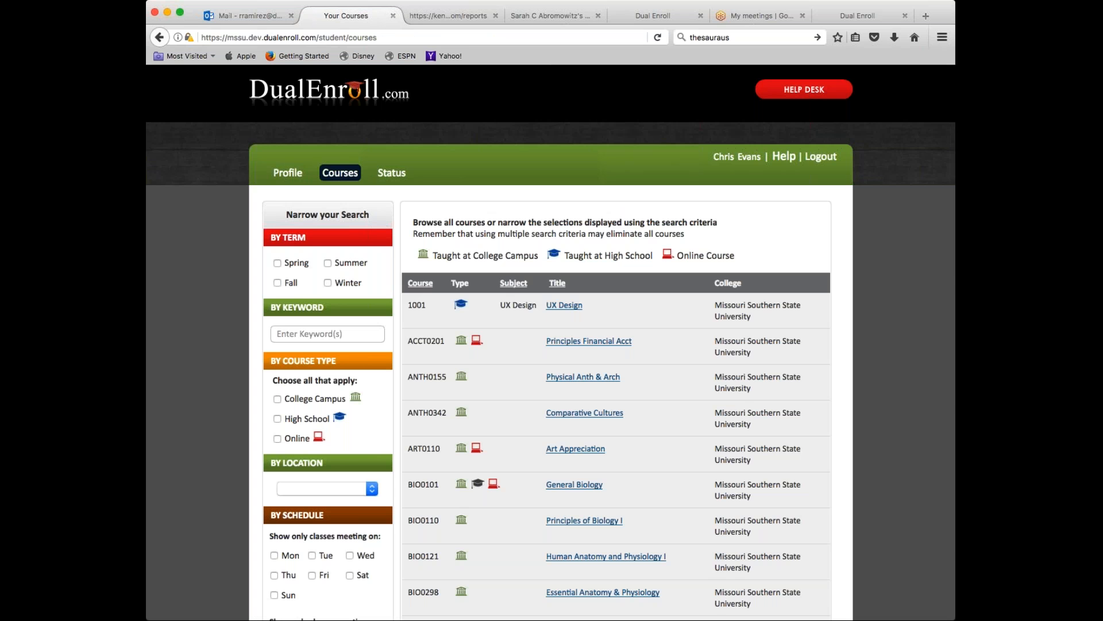
pyautogui.scroll(-10, 550, 342)
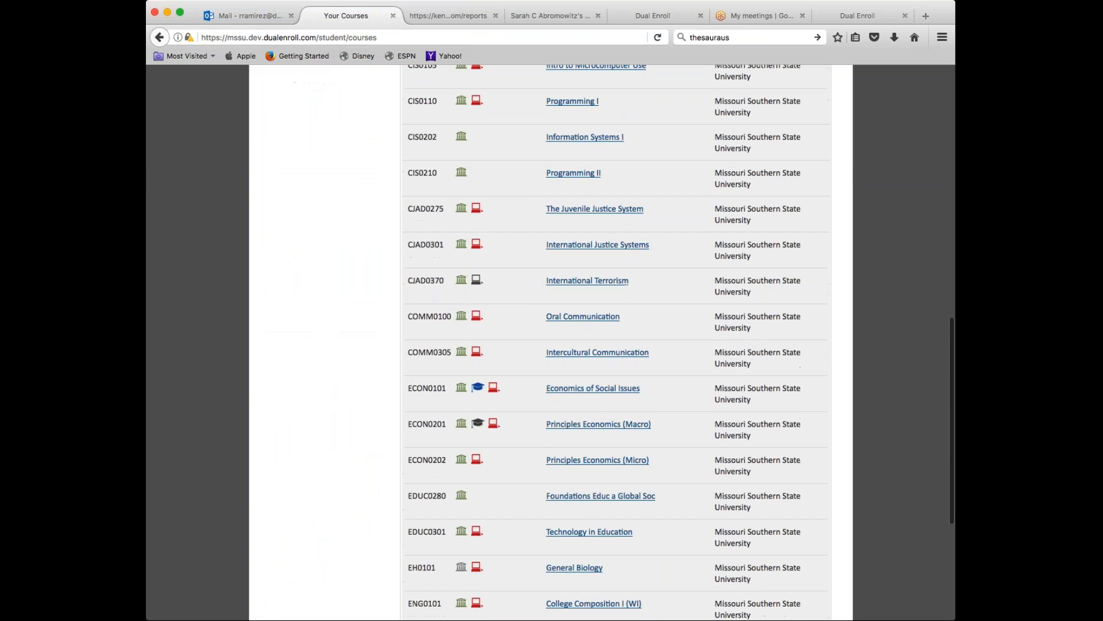
pyautogui.scroll(10, 550, 342)
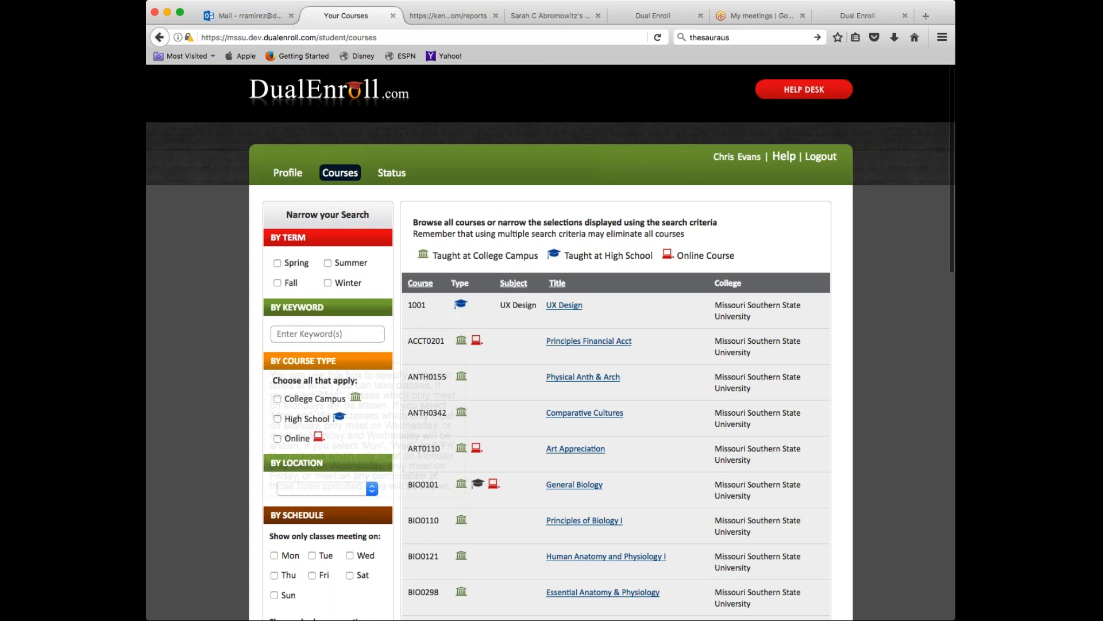
pyautogui.scroll(-4, 550, 345)
pyautogui.moveTo(338, 535)
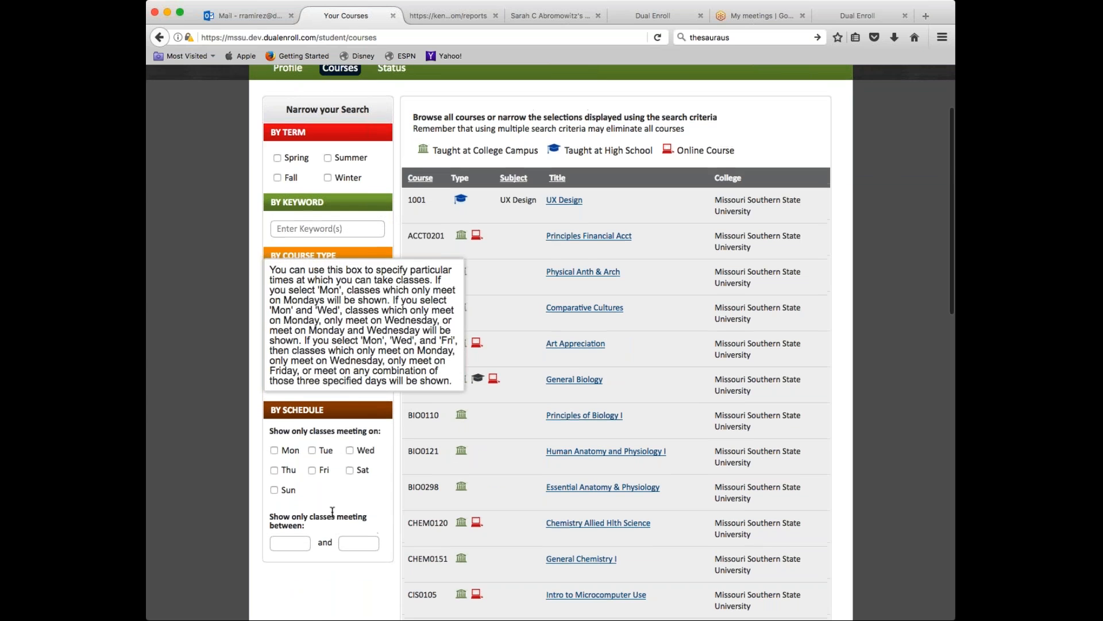
pyautogui.scroll(4, 739, 253)
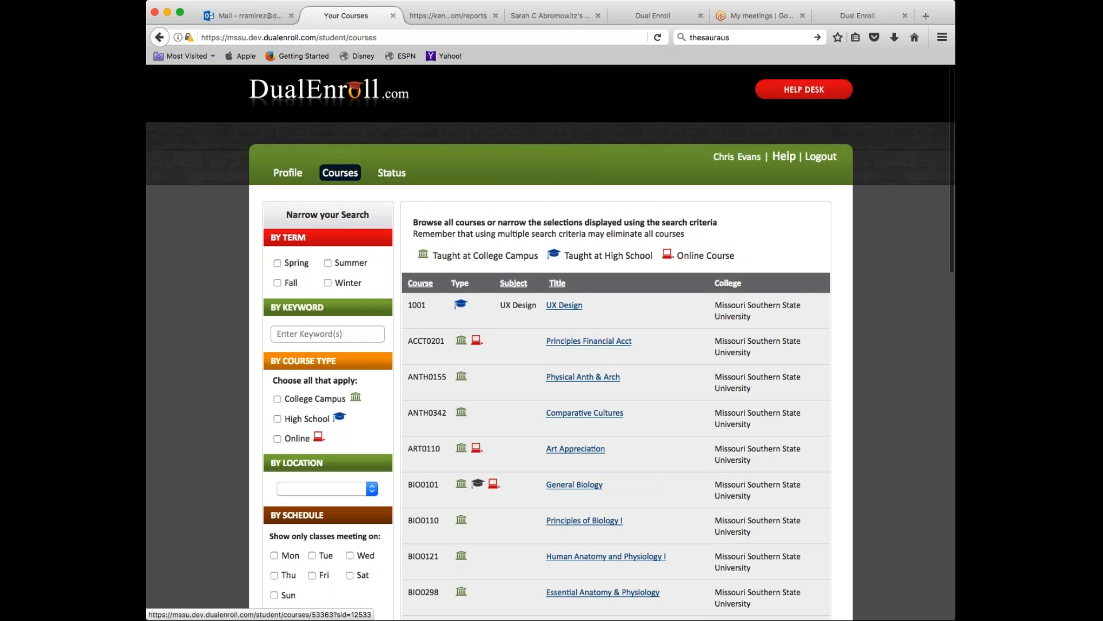
pyautogui.click(277, 438)
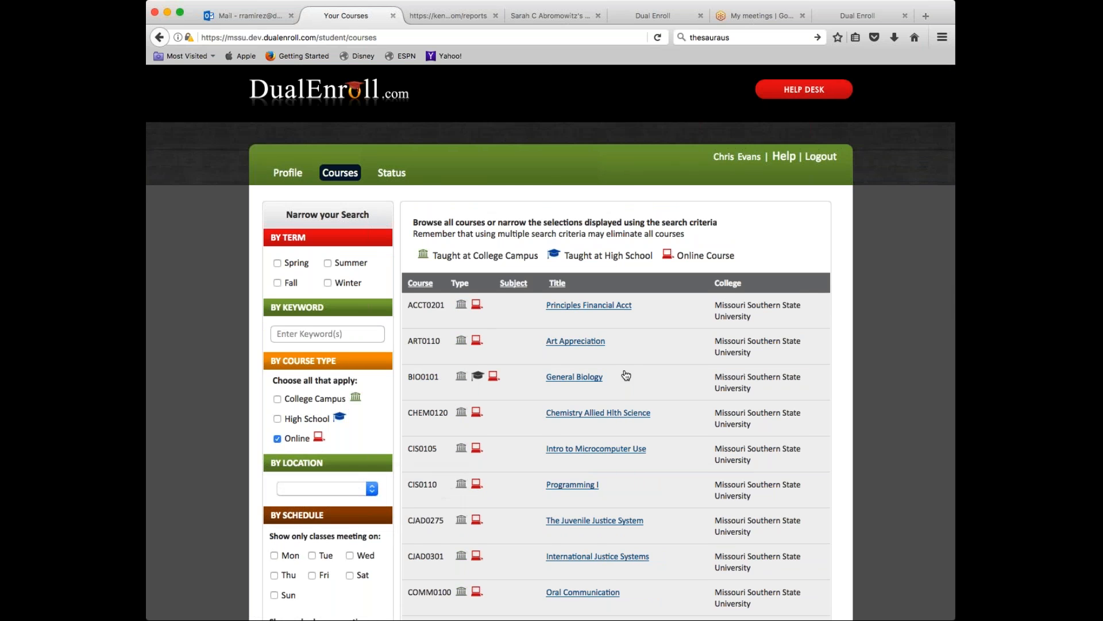
pyautogui.scroll(-3, 284, 270)
pyautogui.scroll(-1, 284, 271)
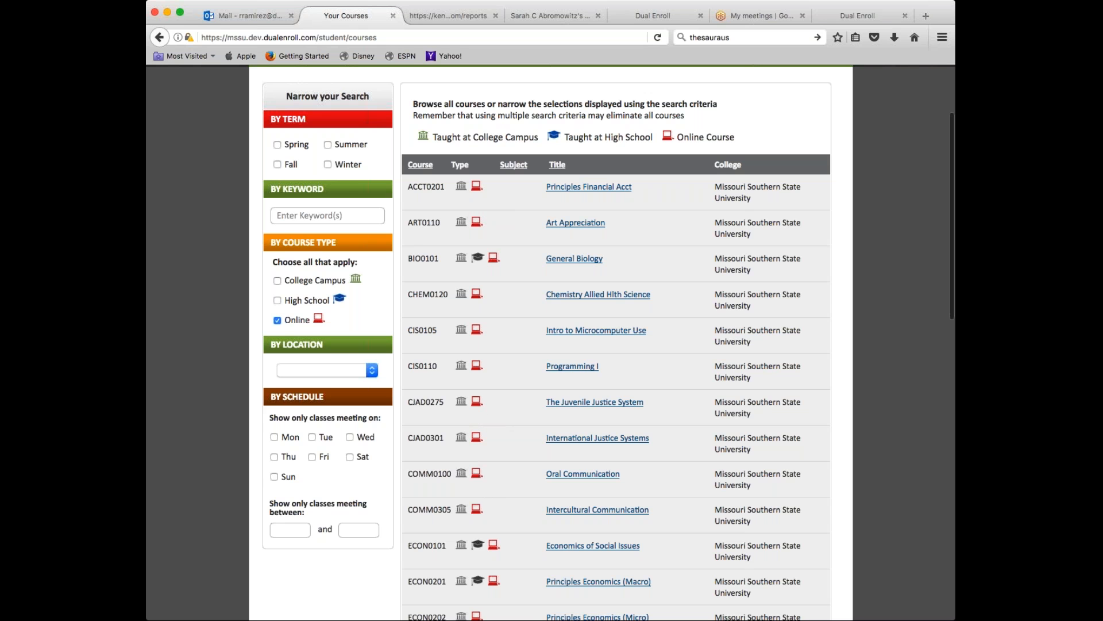
pyautogui.click(277, 320)
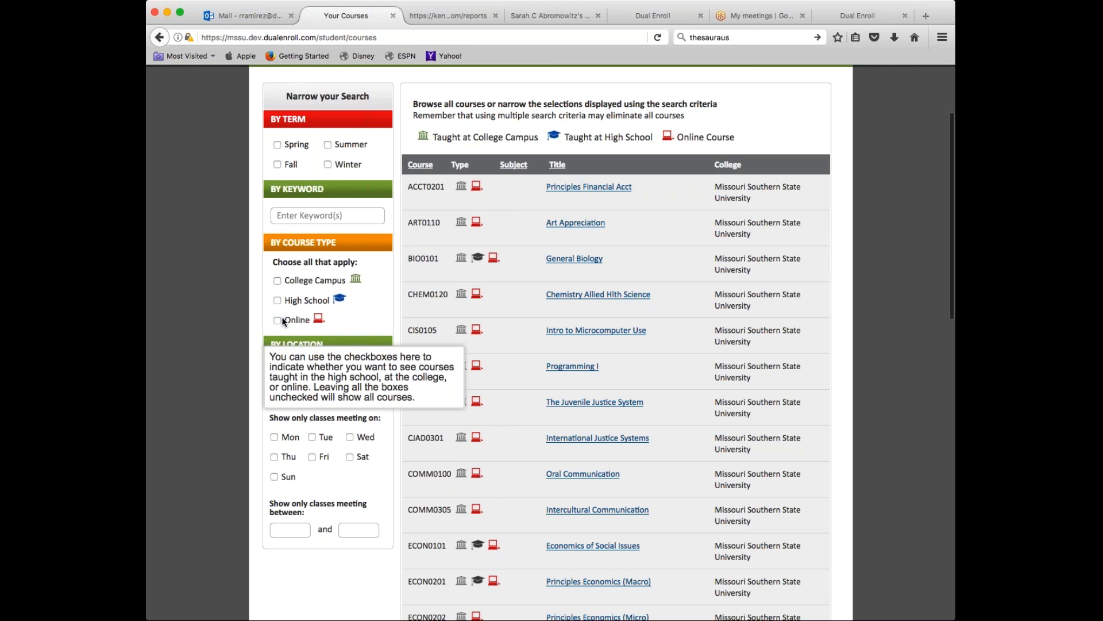
pyautogui.click(277, 317)
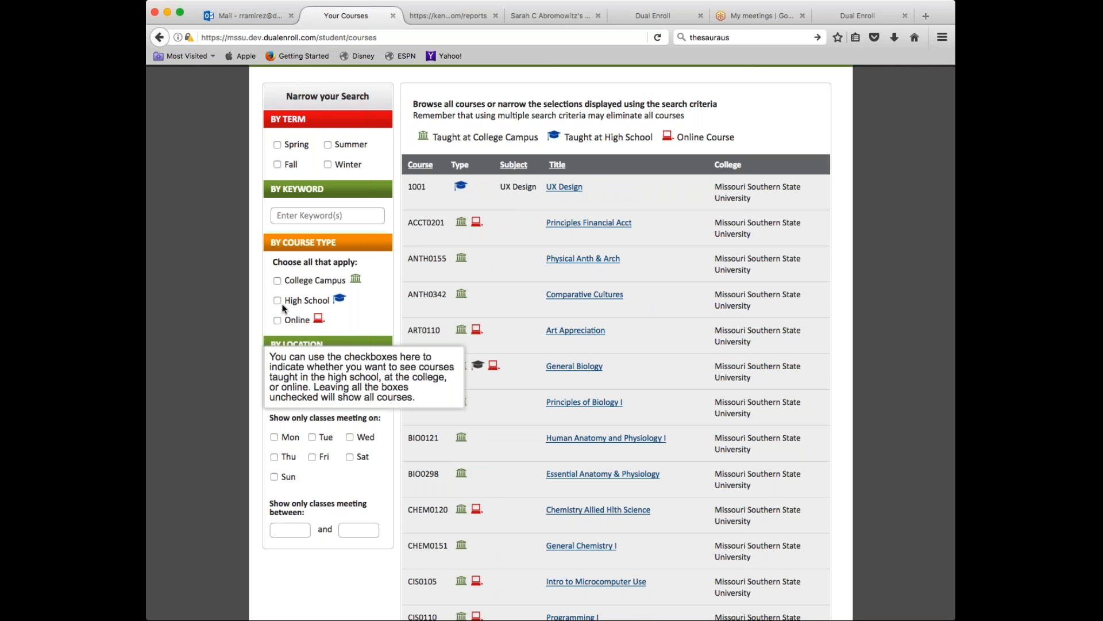
pyautogui.click(277, 300)
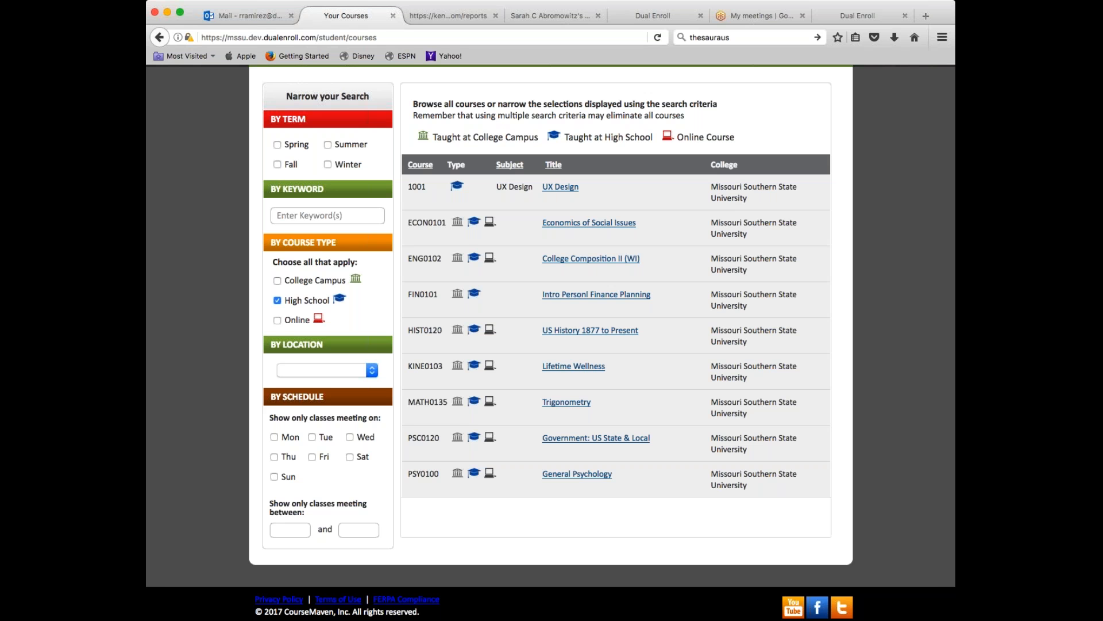
pyautogui.moveTo(359, 437)
pyautogui.moveTo(359, 216)
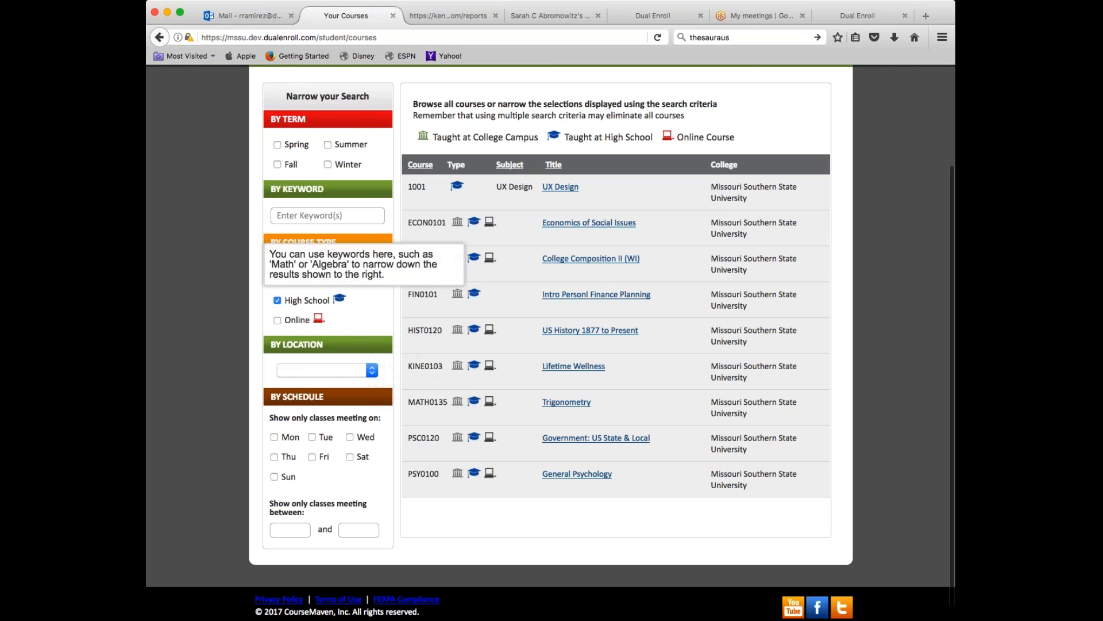
pyautogui.click(277, 300)
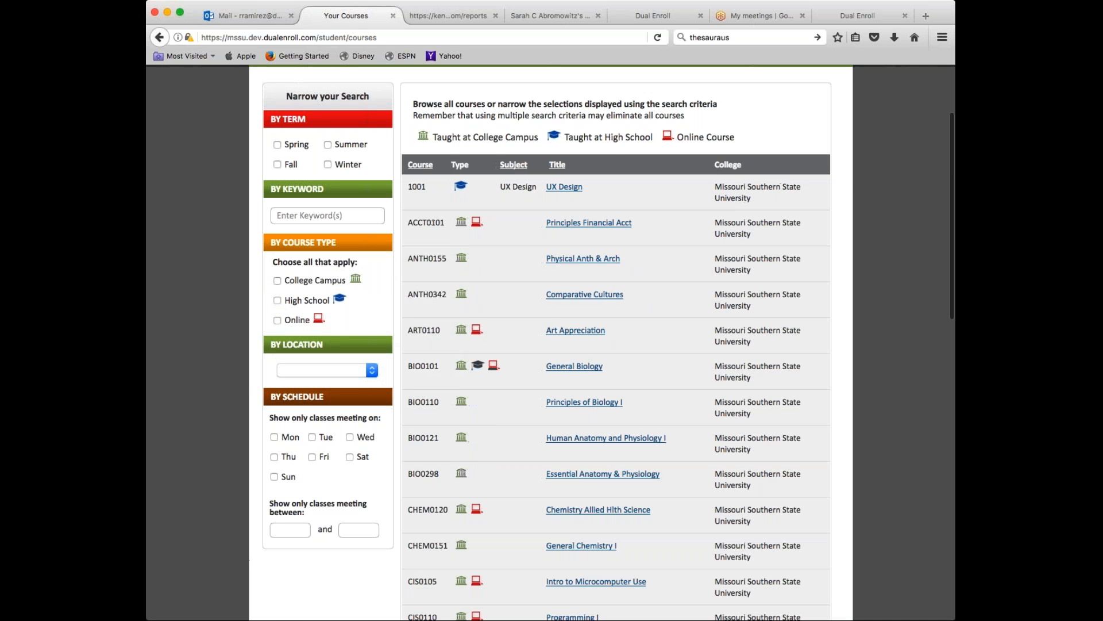
pyautogui.scroll(3, 551, 342)
pyautogui.scroll(-5, 551, 342)
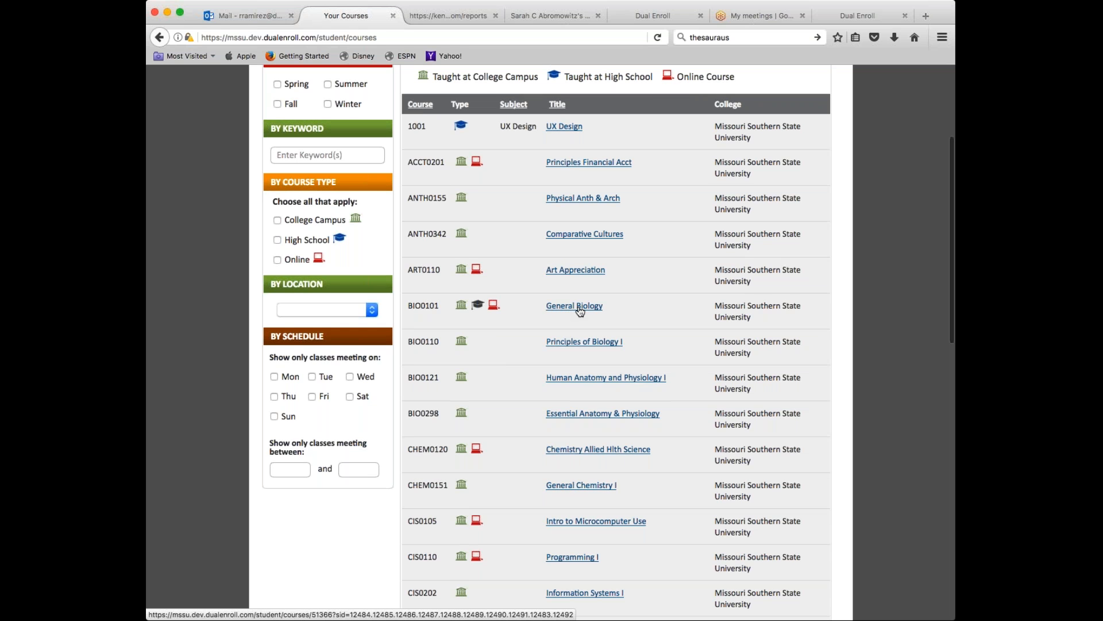
pyautogui.click(574, 309)
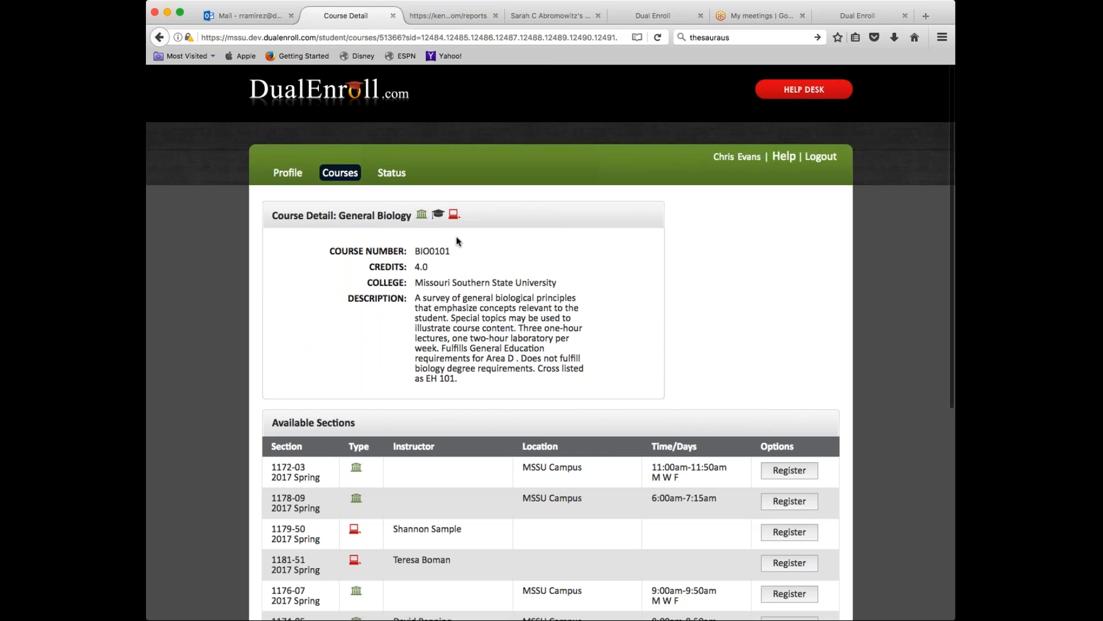
pyautogui.moveTo(440, 270); pyautogui.dragTo(366, 269)
pyautogui.moveTo(460, 380); pyautogui.dragTo(414, 297)
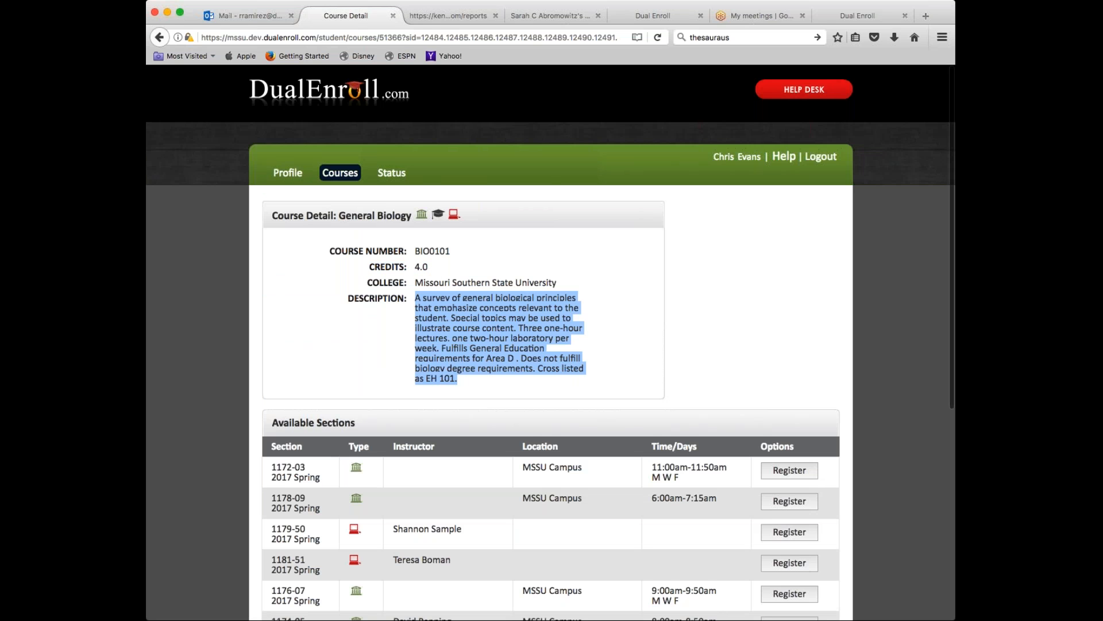
pyautogui.scroll(-1, 479, 366)
pyautogui.scroll(-5, 626, 358)
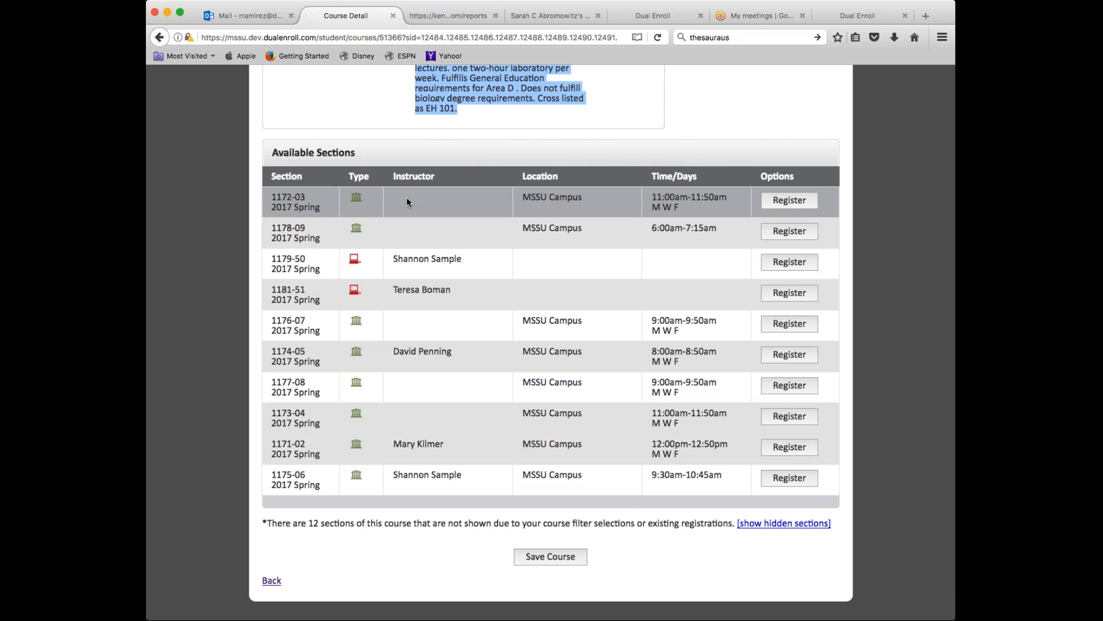
pyautogui.scroll(3, 457, 193)
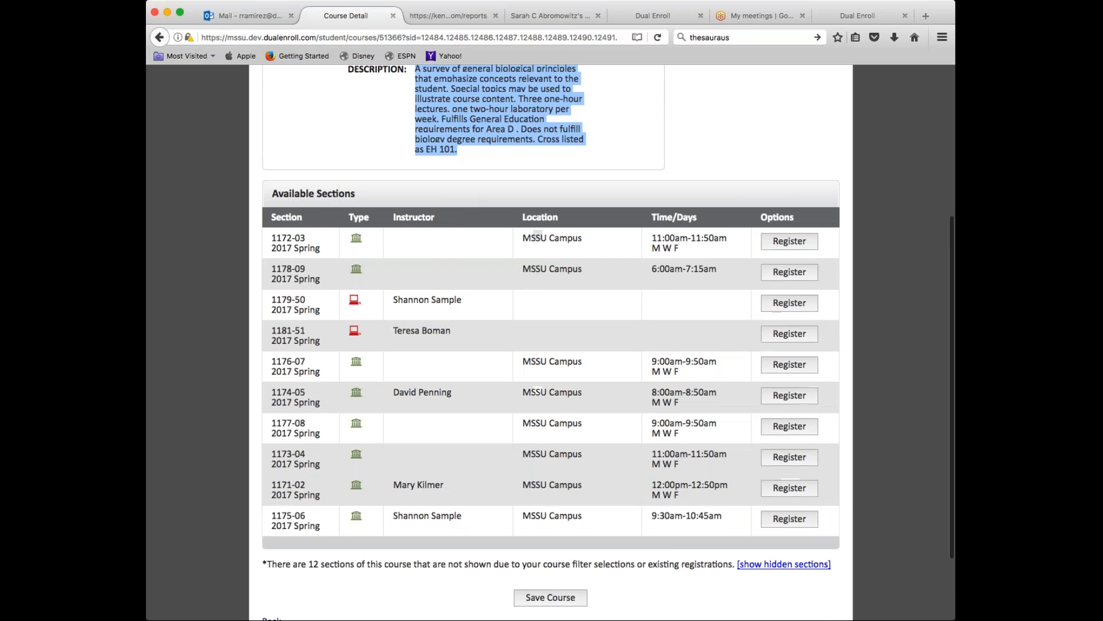
pyautogui.scroll(-4, 456, 207)
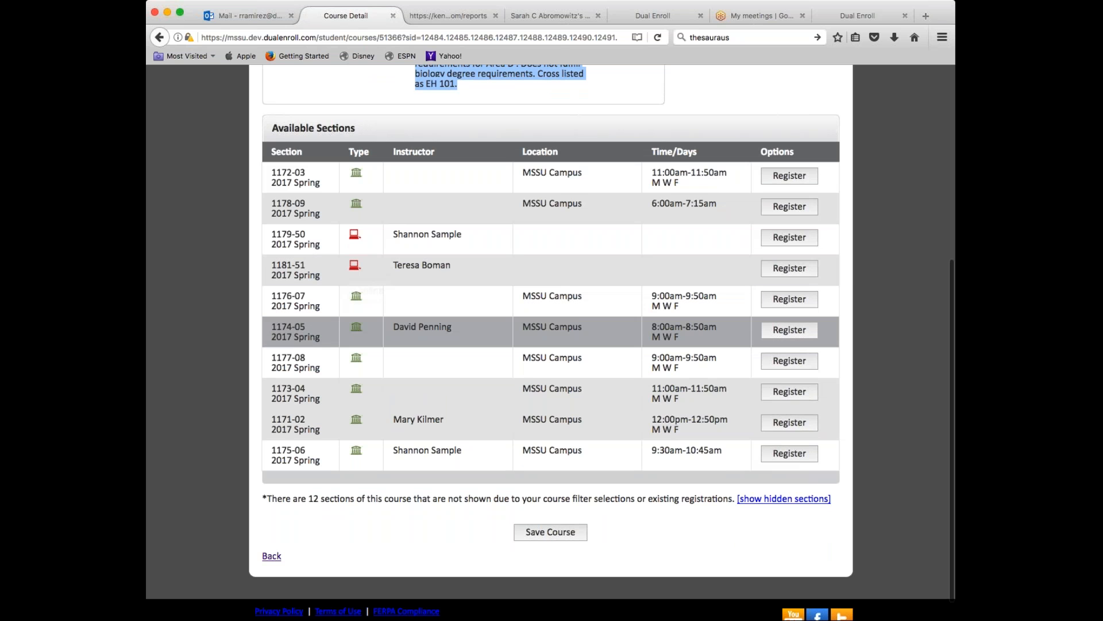
pyautogui.moveTo(582, 326); pyautogui.dragTo(523, 326)
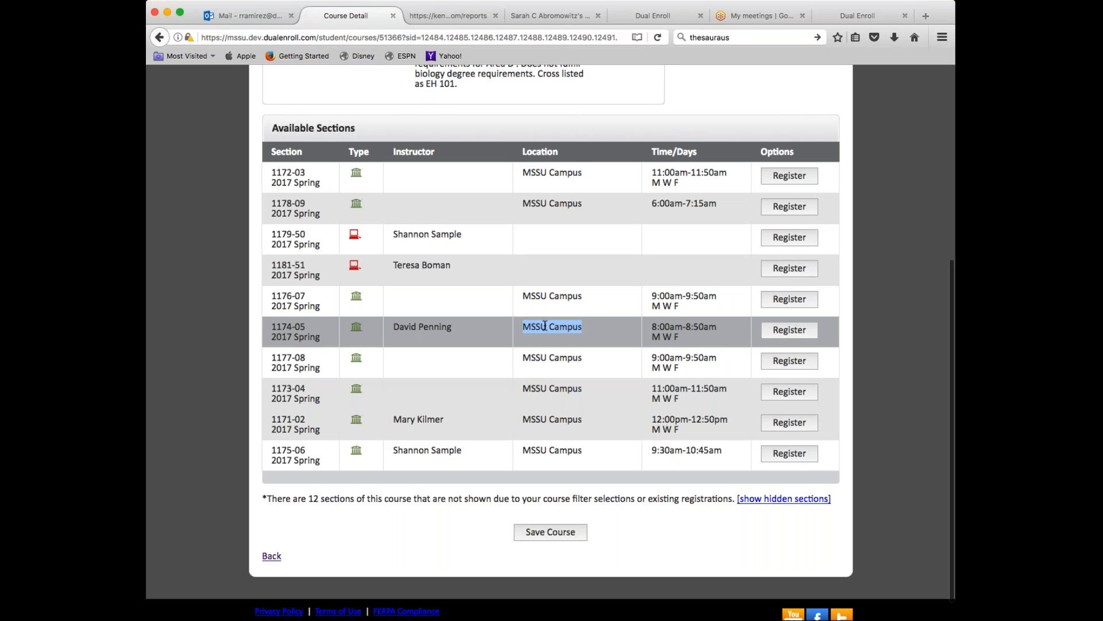
pyautogui.moveTo(582, 295); pyautogui.dragTo(522, 295)
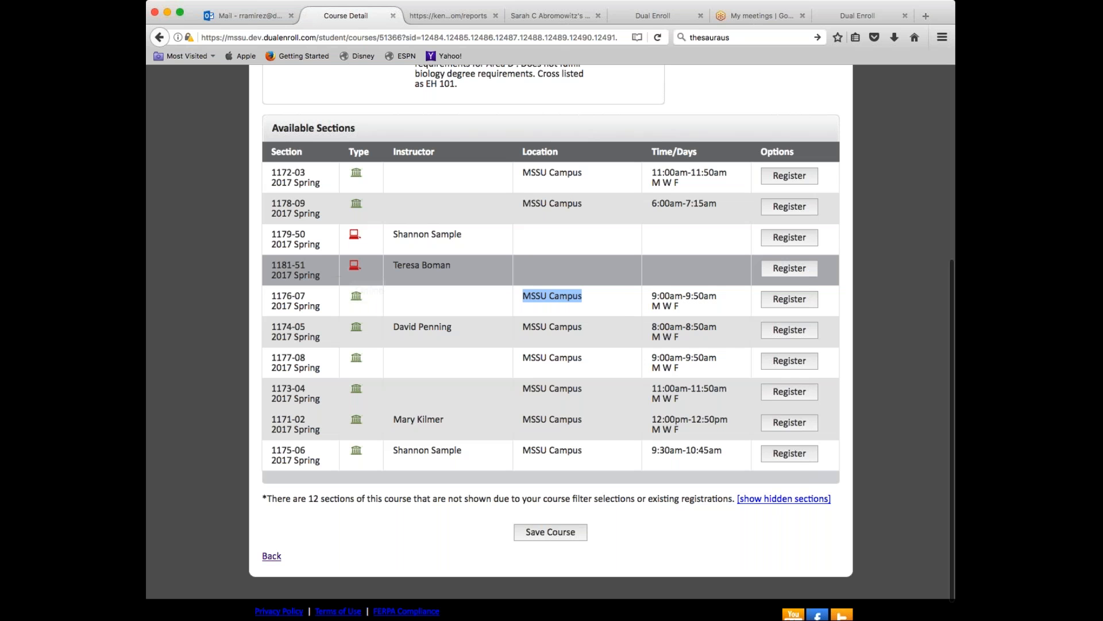
# - Register for General Biology section 1181-51 and mark its pending status, parent permission, transcript and approval next steps
pyautogui.click(796, 268)
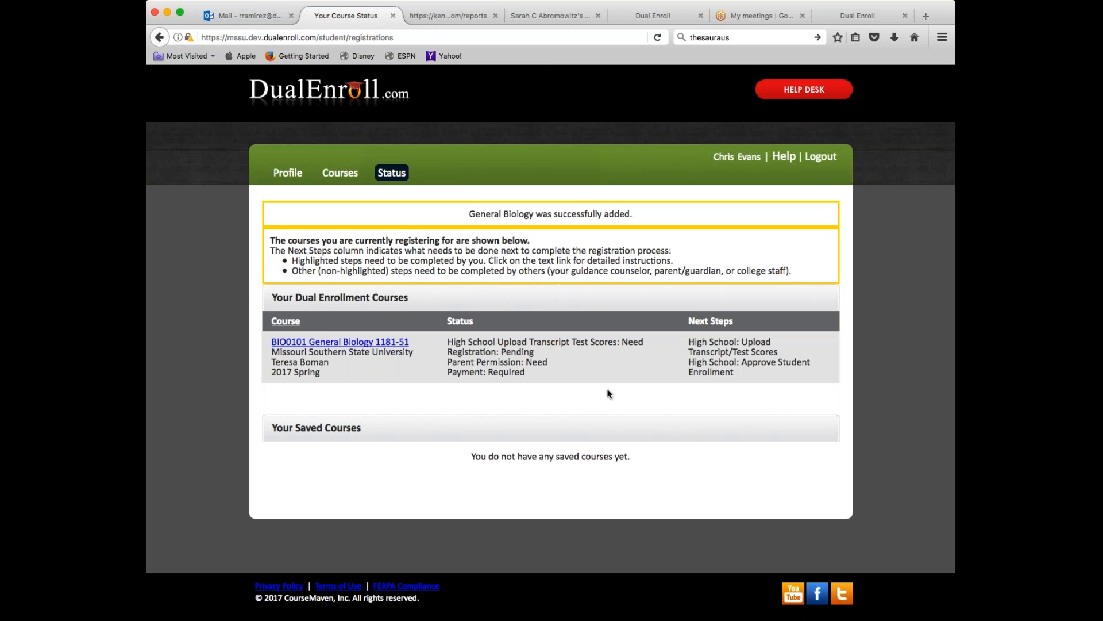
pyautogui.moveTo(535, 352); pyautogui.dragTo(443, 350)
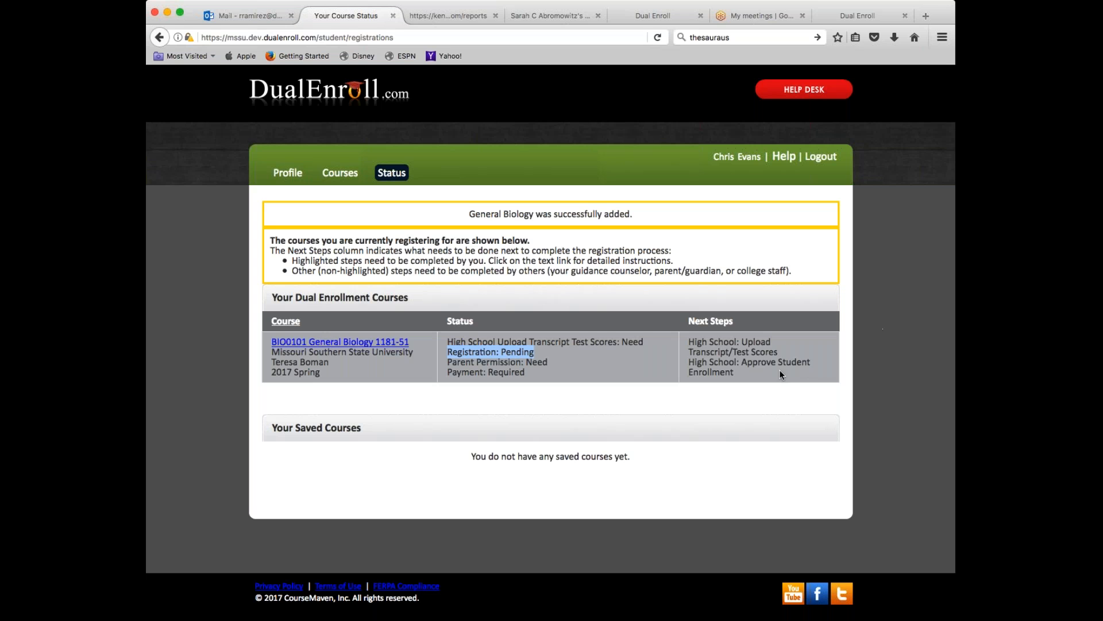
pyautogui.moveTo(778, 351); pyautogui.dragTo(688, 341)
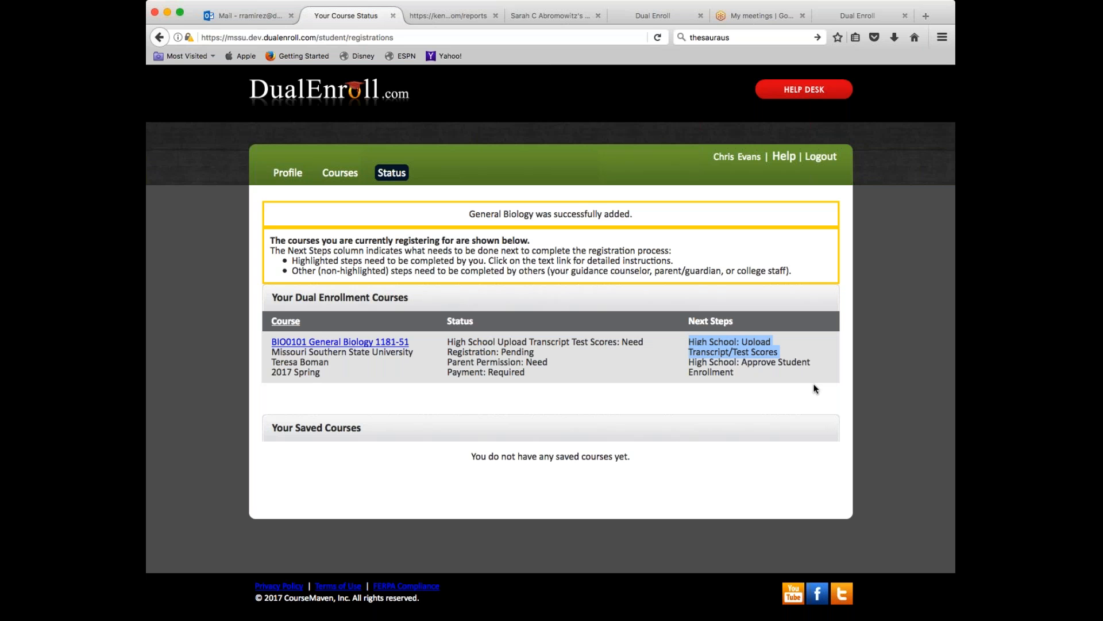
pyautogui.moveTo(735, 372); pyautogui.dragTo(688, 361)
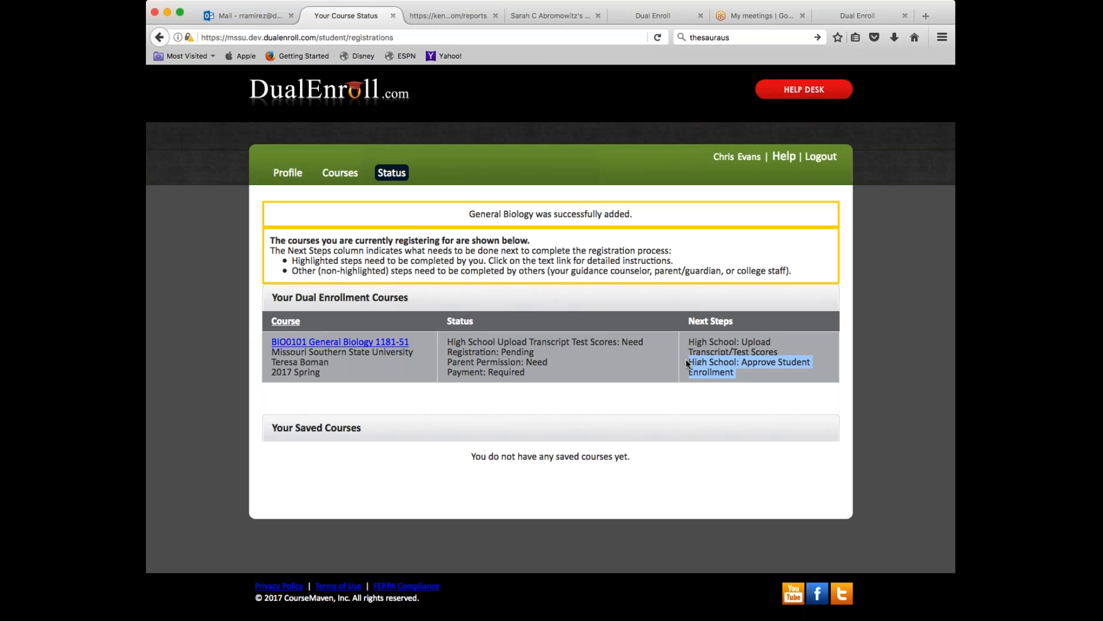
pyautogui.moveTo(549, 362); pyautogui.dragTo(449, 362)
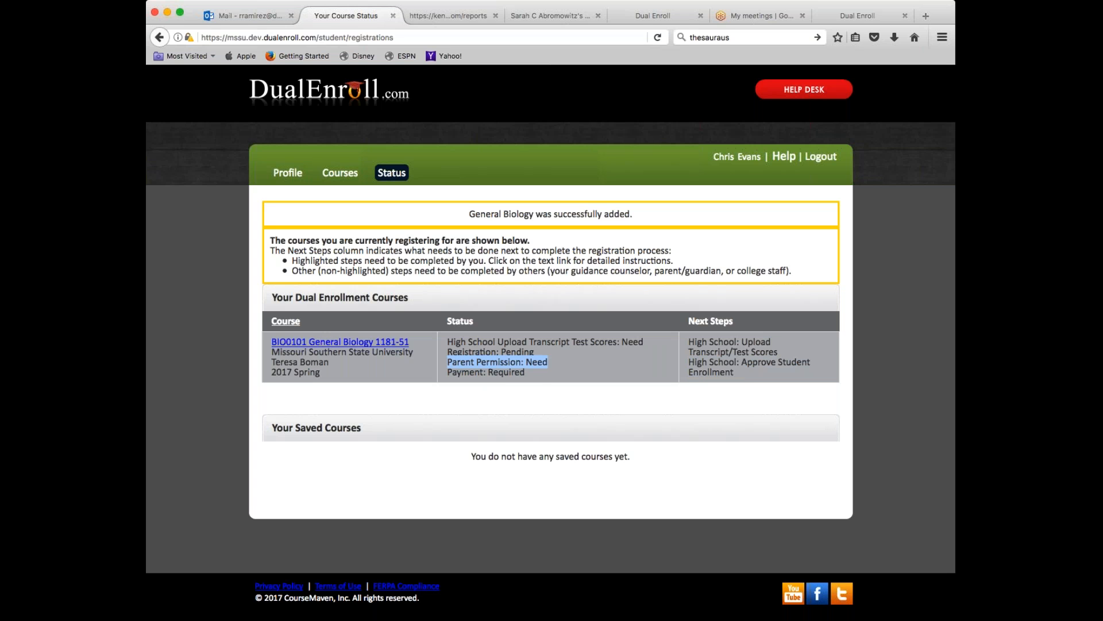
pyautogui.click(545, 365)
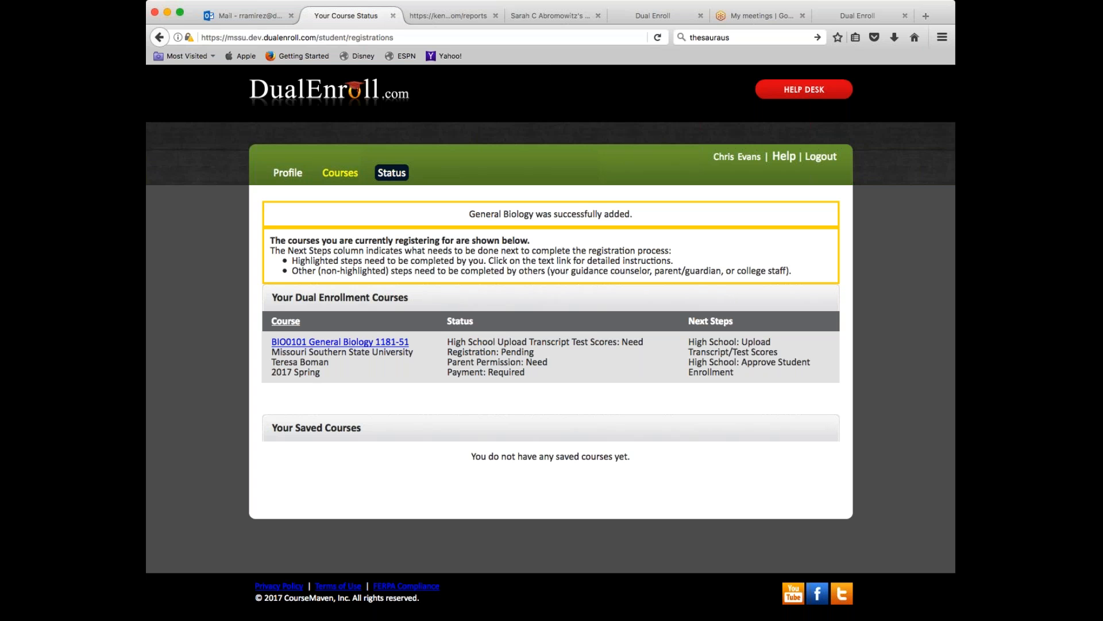
# - Browse the Courses catalog and open Economics of Social Issues (ECON0101) to view its four 2017 Spring sections
pyautogui.click(336, 174)
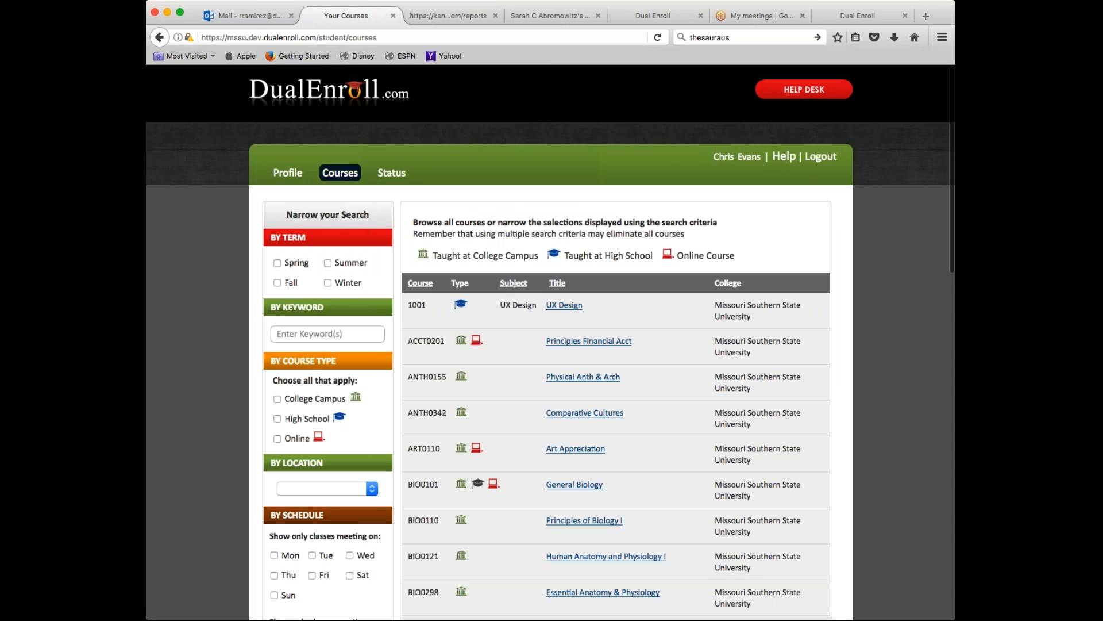
pyautogui.scroll(-5, 685, 419)
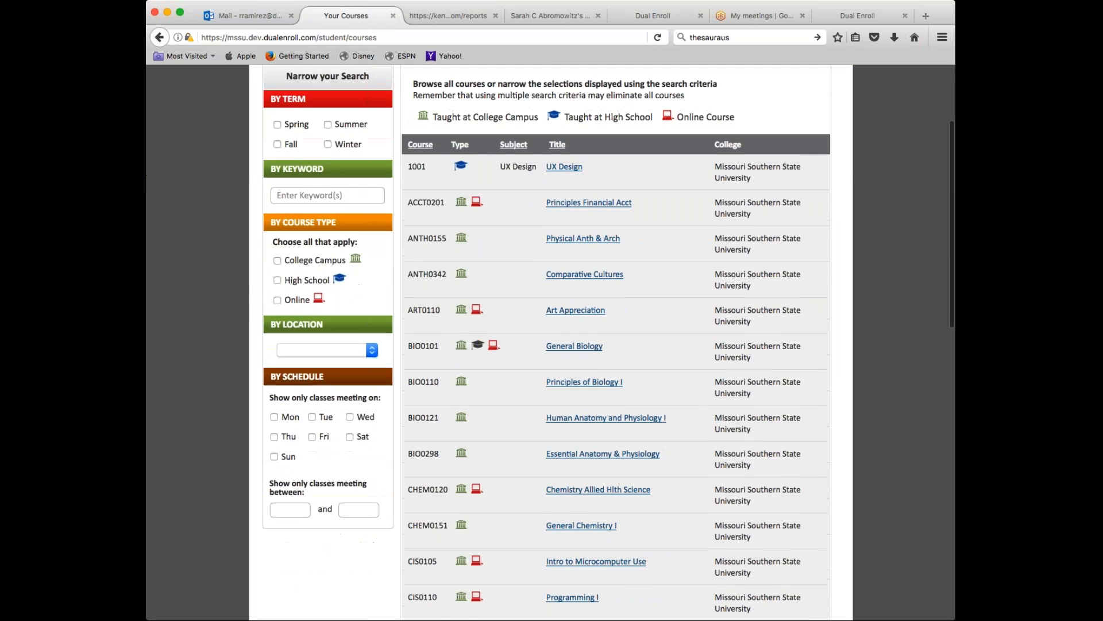
pyautogui.scroll(3, 685, 418)
pyautogui.scroll(-10, 614, 345)
pyautogui.scroll(-3, 615, 344)
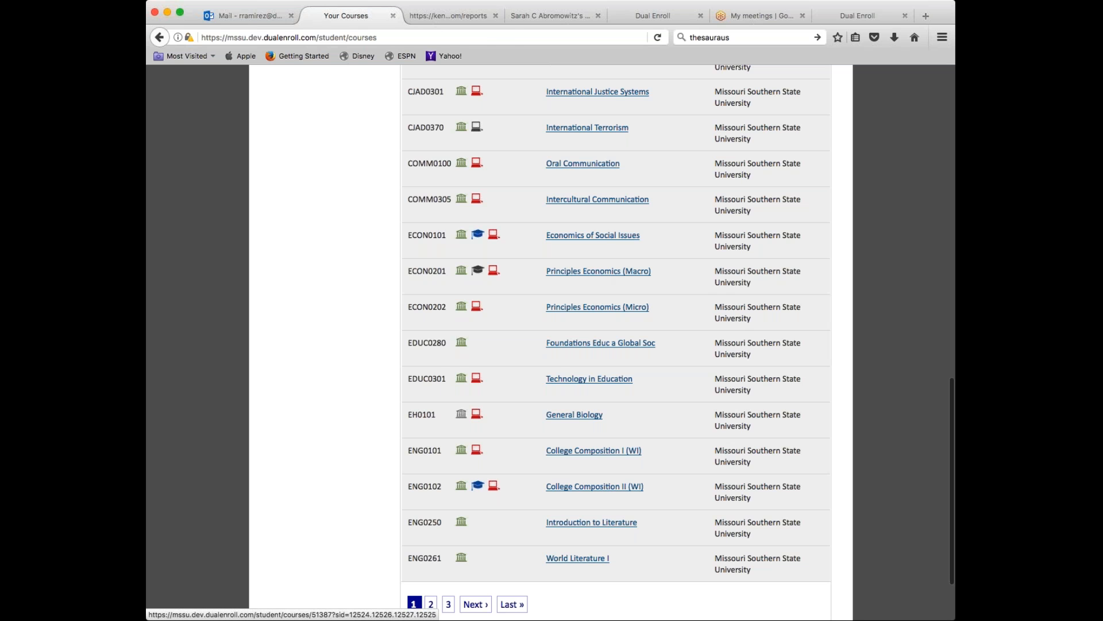
pyautogui.click(608, 238)
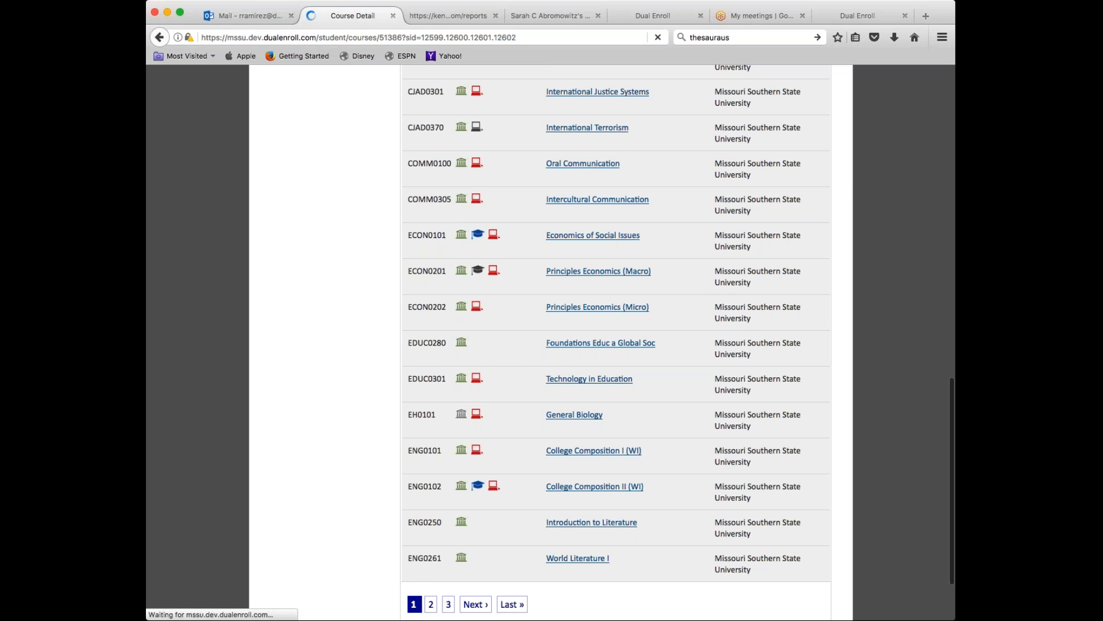
pyautogui.scroll(-5, 603, 241)
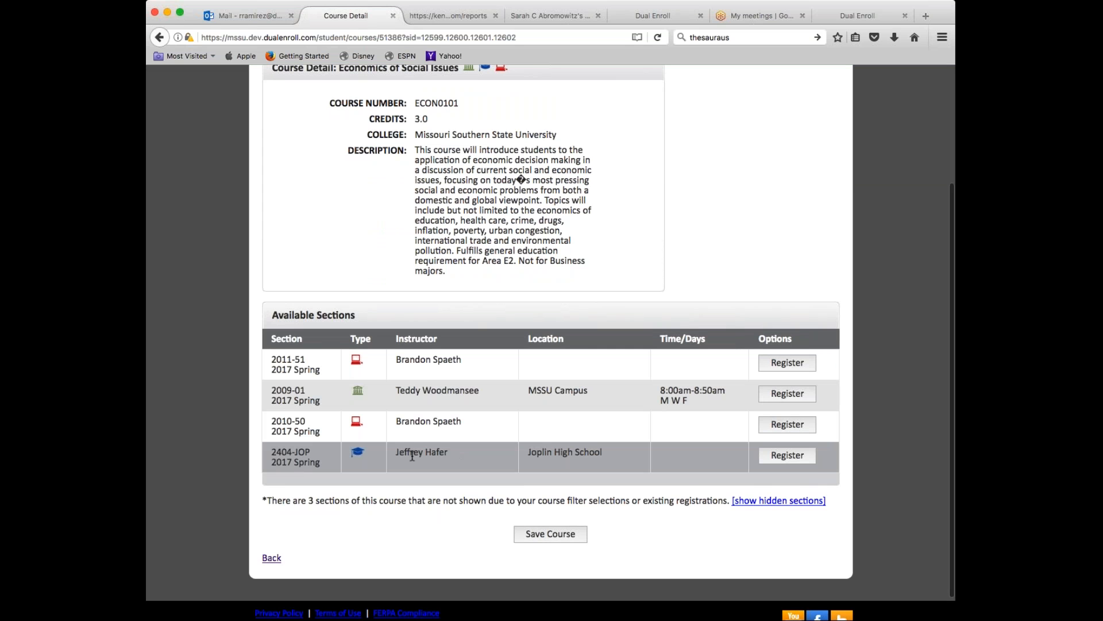
# - Register for the Joplin High School ECON0101 section 2404-JOP
pyautogui.click(789, 454)
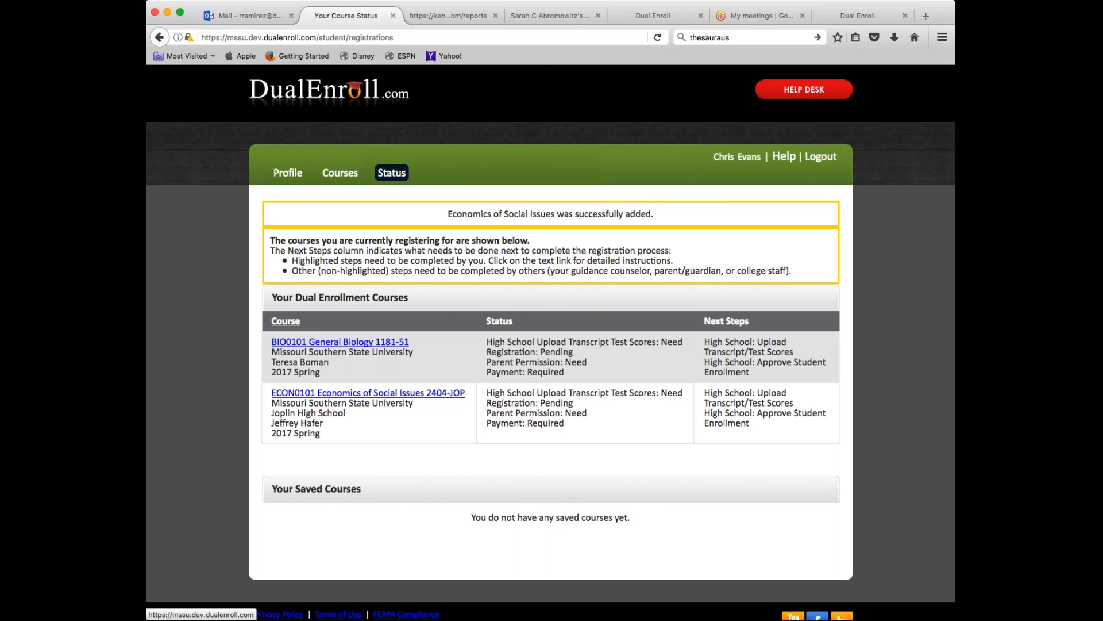
# - Go back to the Courses catalog and open the HELP DESK in a new tab
pyautogui.click(345, 174)
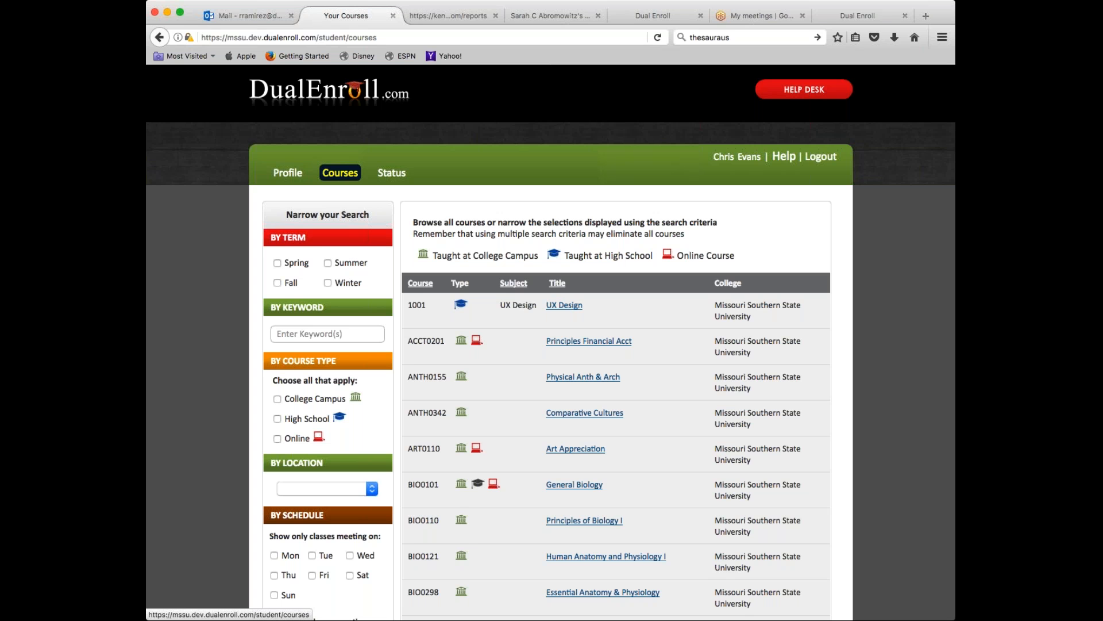
pyautogui.click(798, 92)
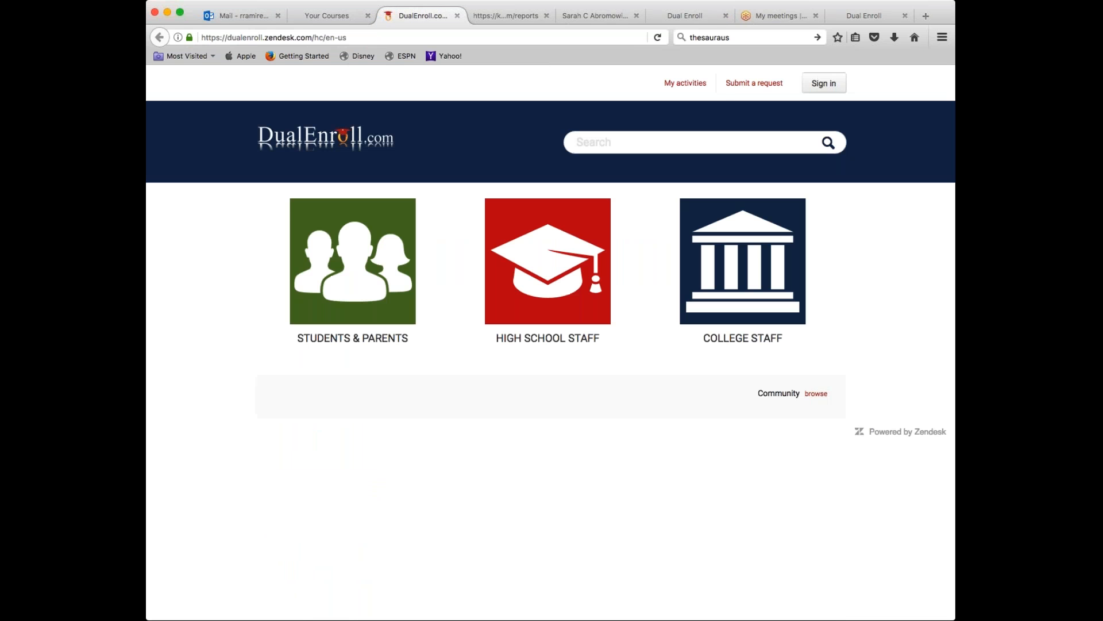
# - Open a blank Help Center Submit a request form, look over its description field, then return to the Your Courses tab
pyautogui.click(758, 84)
pyautogui.scroll(-1, 642, 315)
pyautogui.scroll(-2, 643, 315)
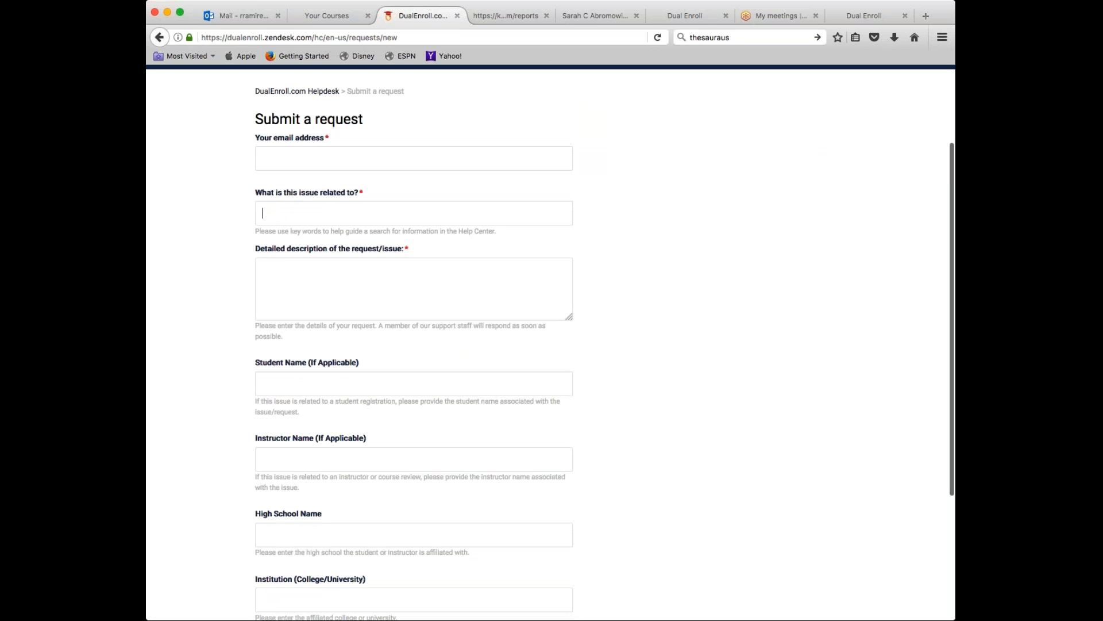
pyautogui.click(284, 272)
pyautogui.scroll(-5, 300, 274)
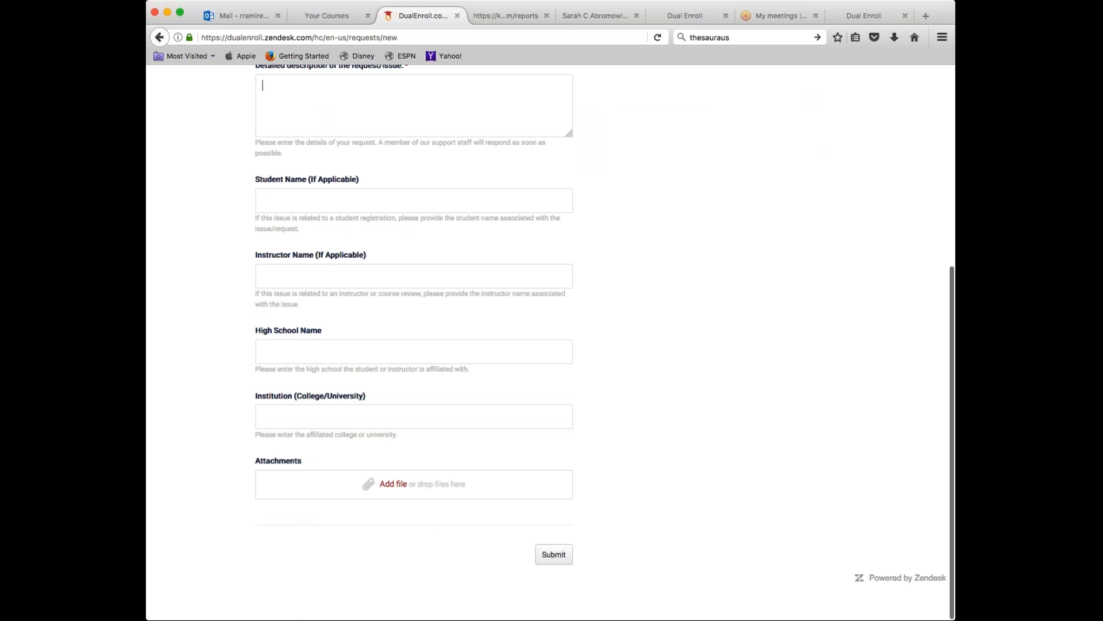
pyautogui.scroll(5, 424, 352)
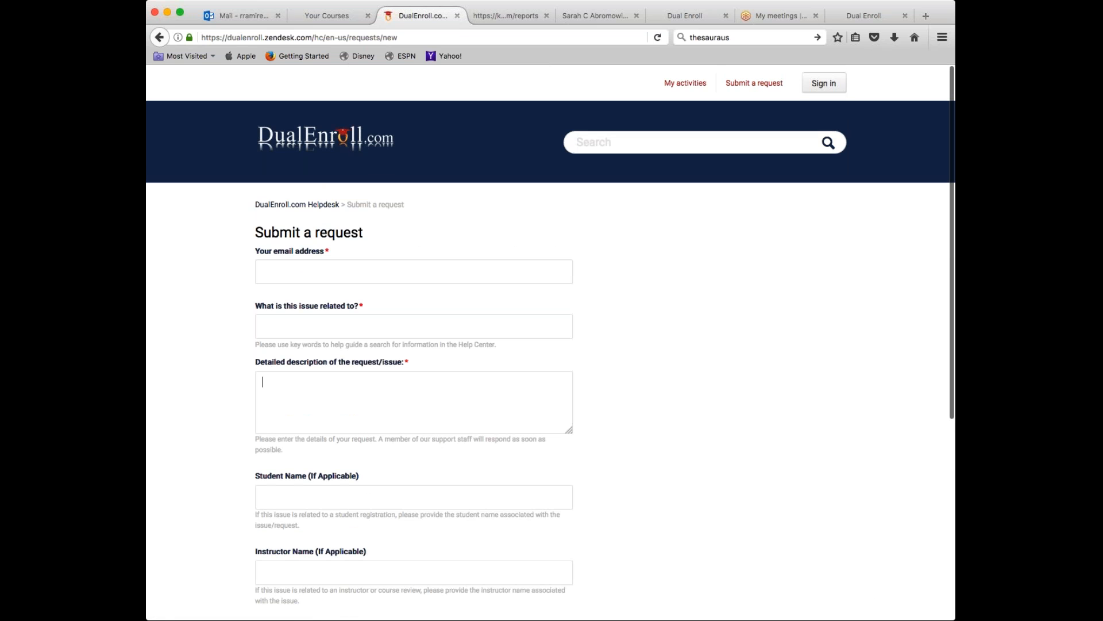
pyautogui.click(334, 18)
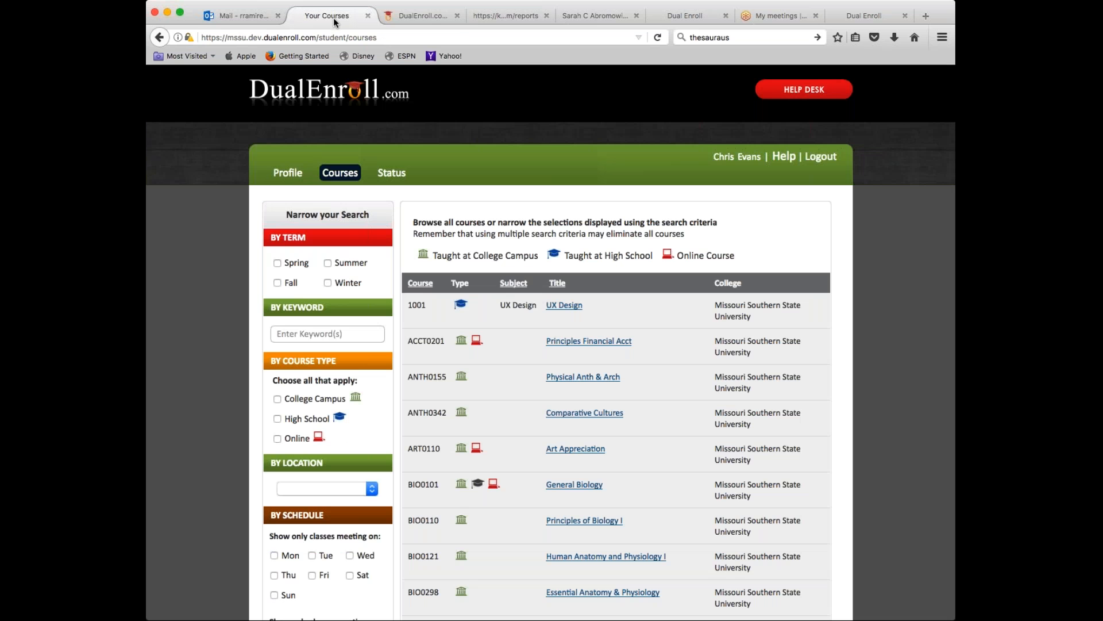